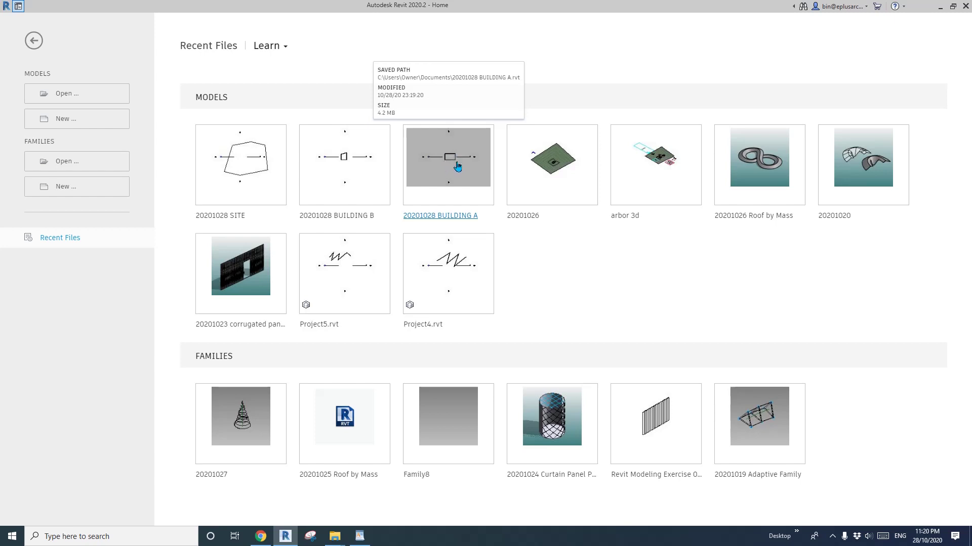
Open the recent project 20201028 SITE and bring the whole site boundary into view on the Ground Floor plan.
left_click(263, 197)
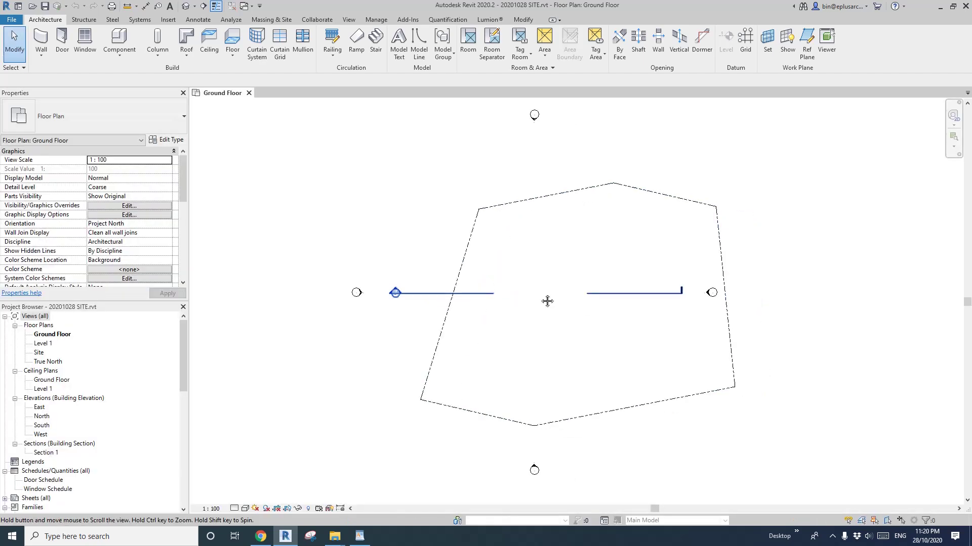
scroll(488, 297, "up", 1)
mouse_move(547, 301)
middle_mouse_down()
mouse_move(485, 297)
mouse_move(492, 282)
middle_mouse_up()
middle_click_drag(423, 207, 396, 197)
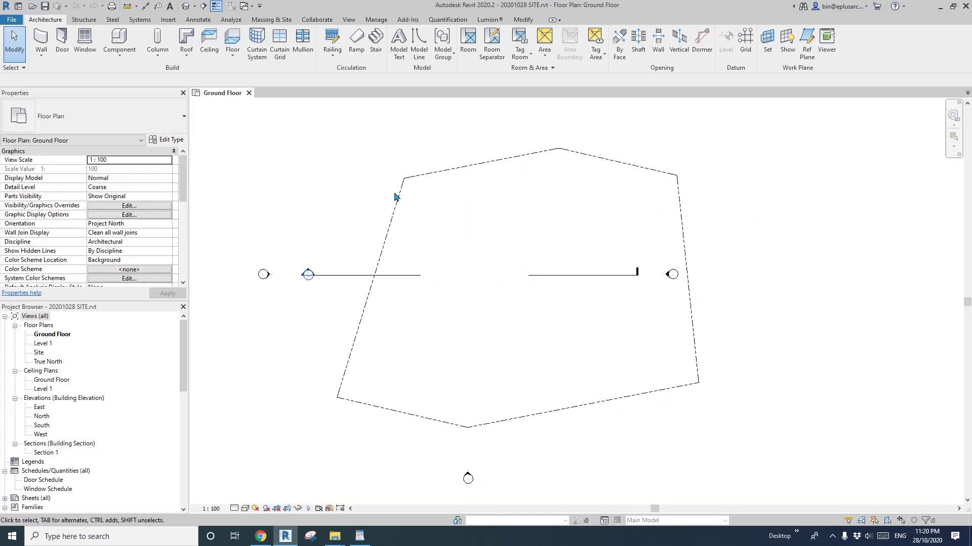
middle_click_drag(493, 292, 495, 301)
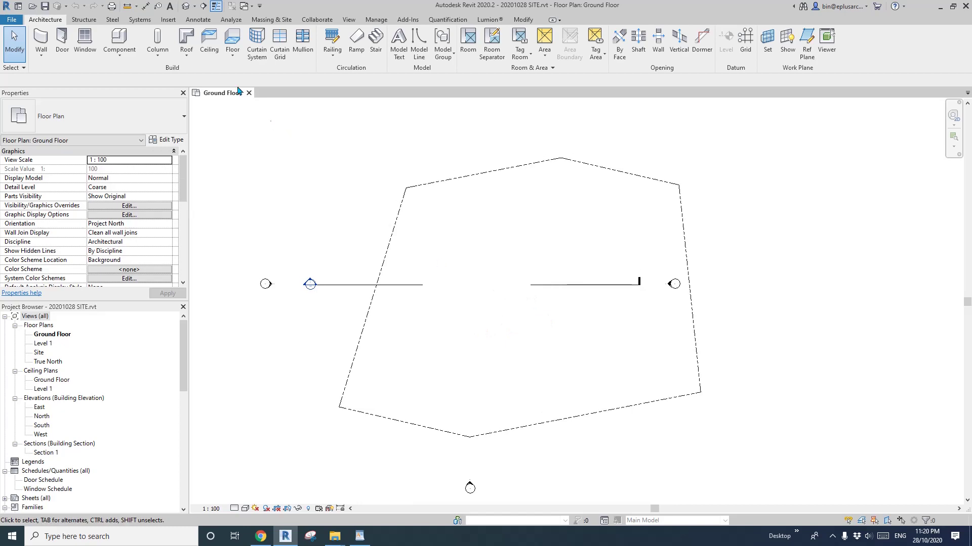
Link the Revit model 20201028 BUILDING A.rvt into the site with Auto - Center to Center positioning.
left_click(169, 19)
left_click(40, 44)
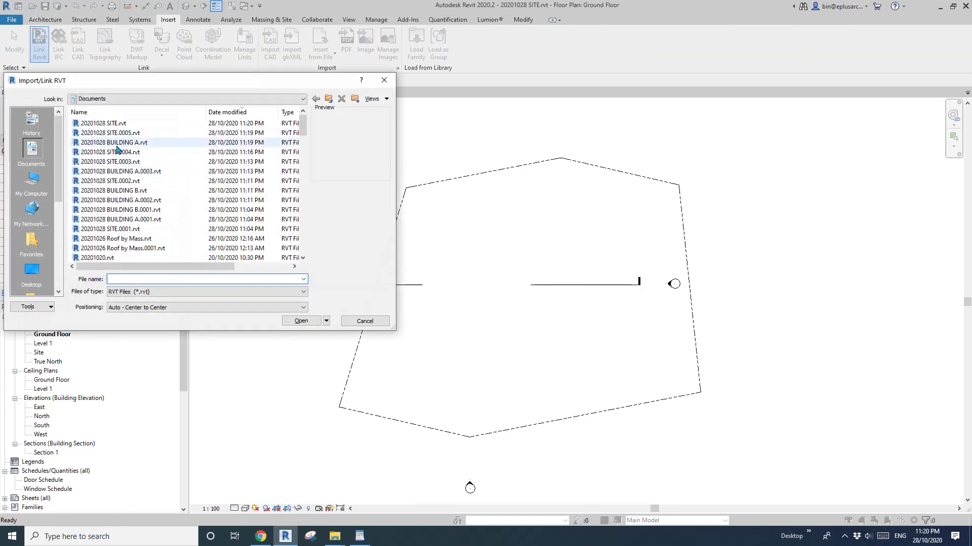
left_click(114, 144)
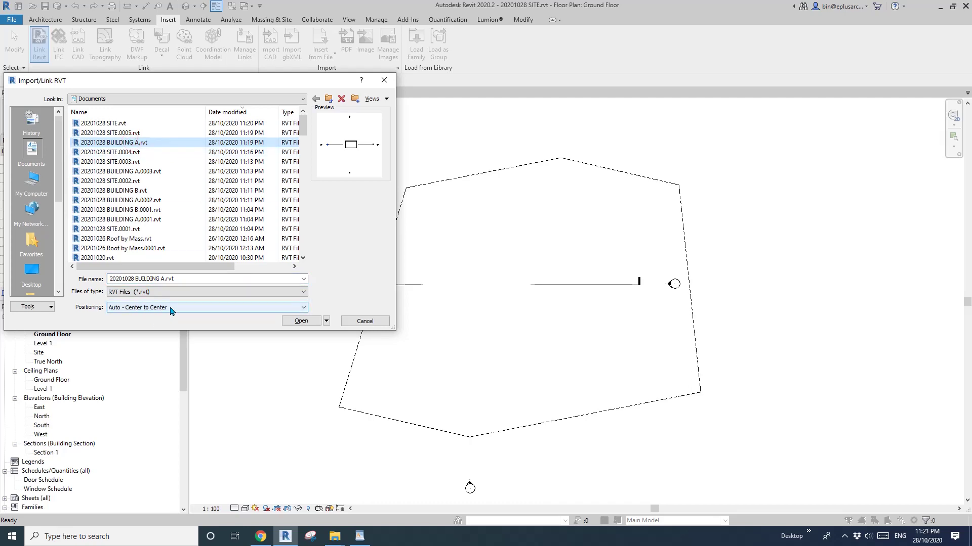
left_click(301, 321)
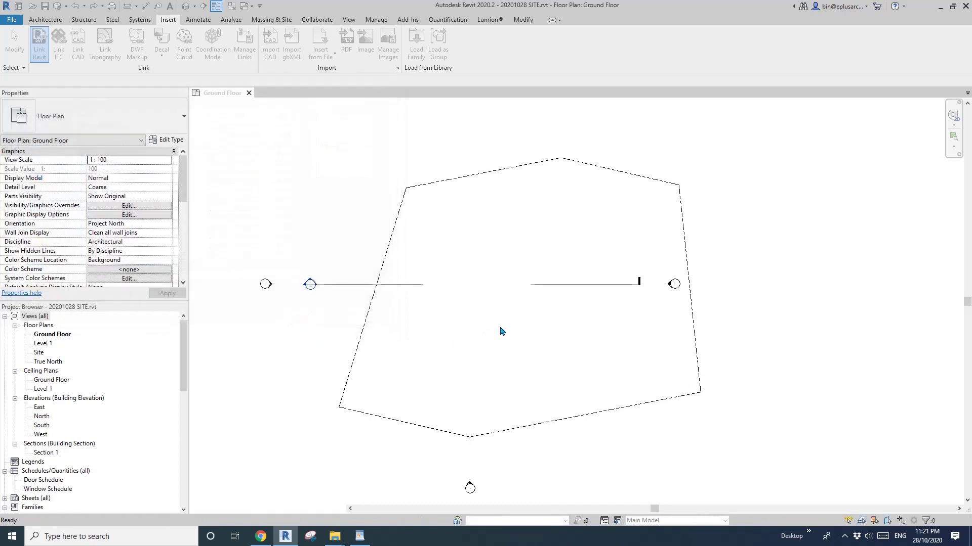
Move the linked Building A into the lower-left corner of the site and rotate it clockwise to follow the lower boundary line.
left_click(460, 254)
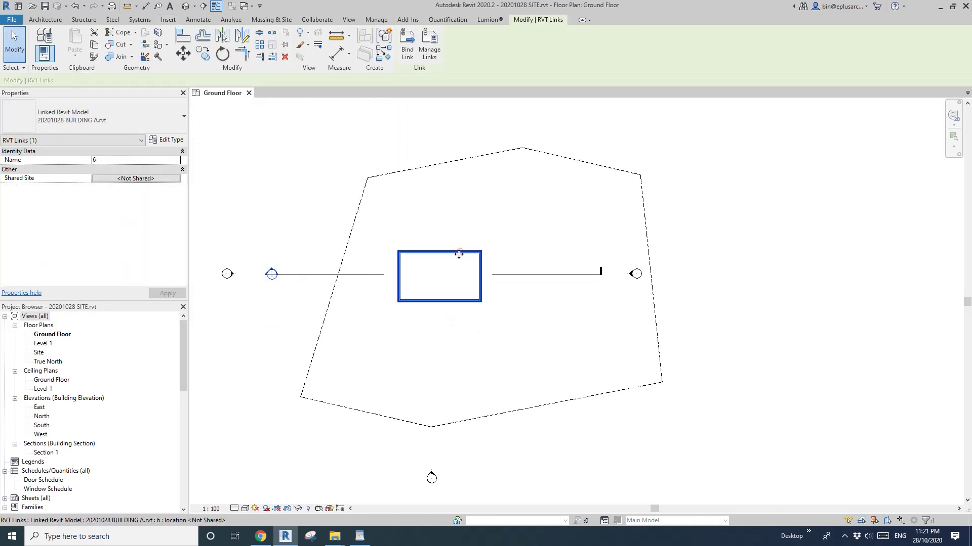
left_click_drag(460, 253, 388, 341)
key("r")
key("o")
left_click(493, 324)
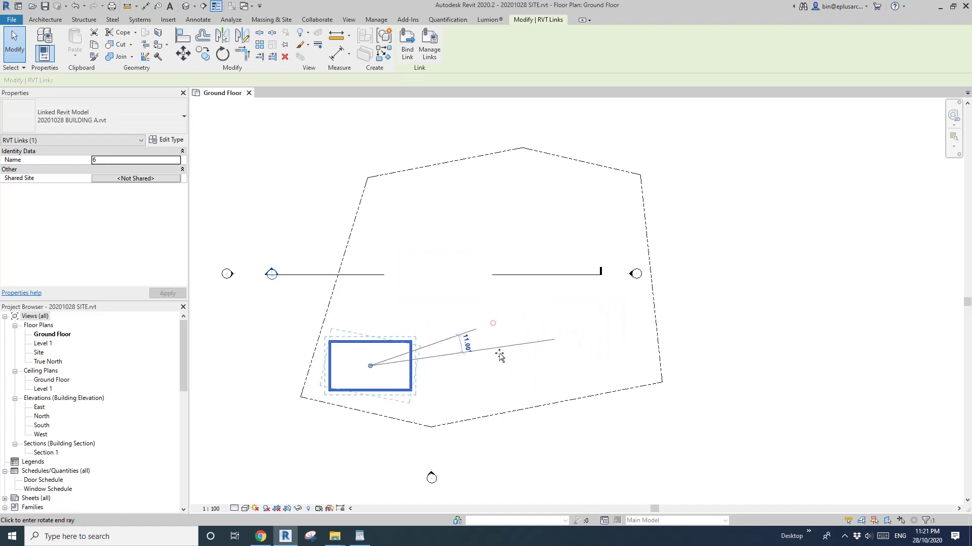
left_click(501, 355)
Fine-tune the position of the rotated Building A link just inside the lower-left site boundary and deselect it.
middle_click_drag(413, 359, 454, 286)
left_click(405, 350)
left_click(453, 288)
left_click_drag(448, 304, 451, 319)
scroll(428, 347, "up", 2)
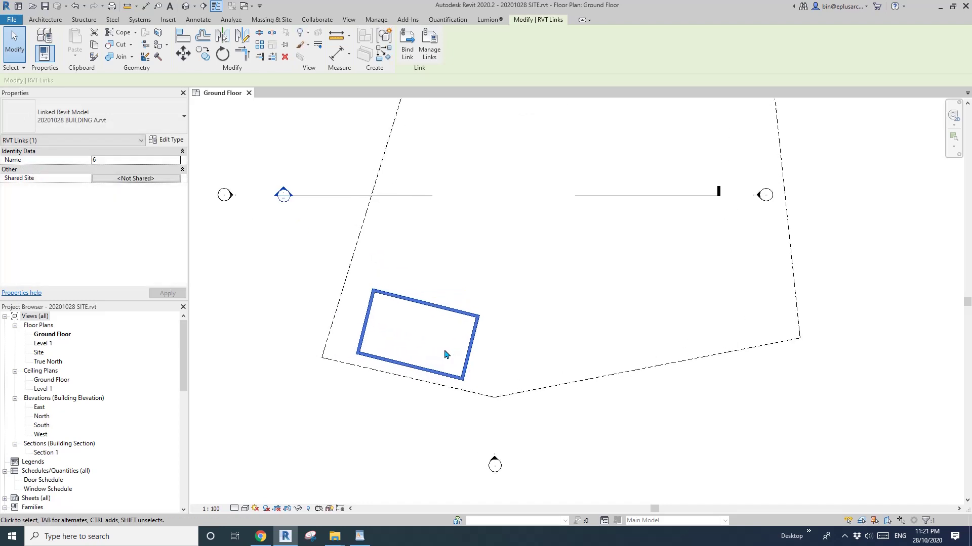
left_click(454, 366)
middle_click_drag(457, 370, 497, 294)
left_click(502, 279)
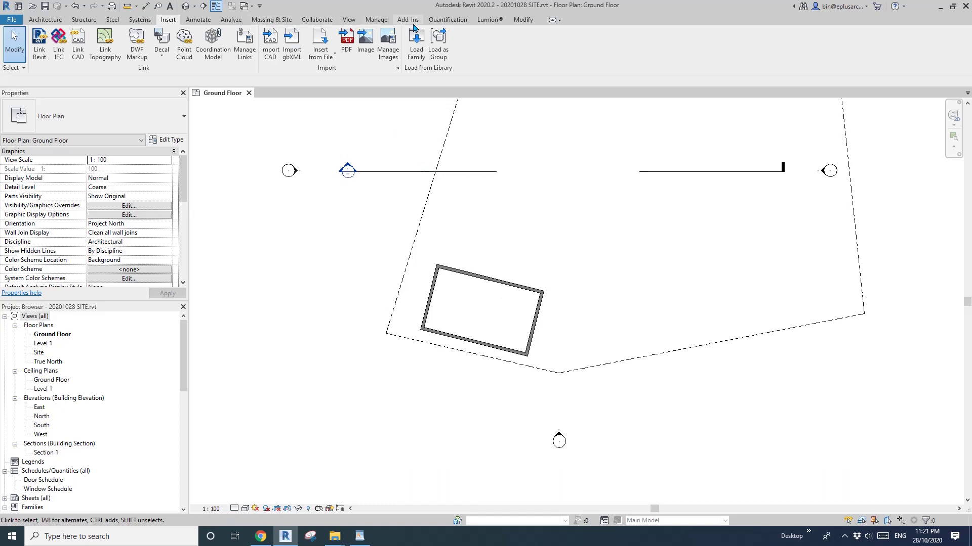
Publish the site's shared coordinates to the linked Building A, using its Internal position.
left_click(383, 23)
left_click(525, 45)
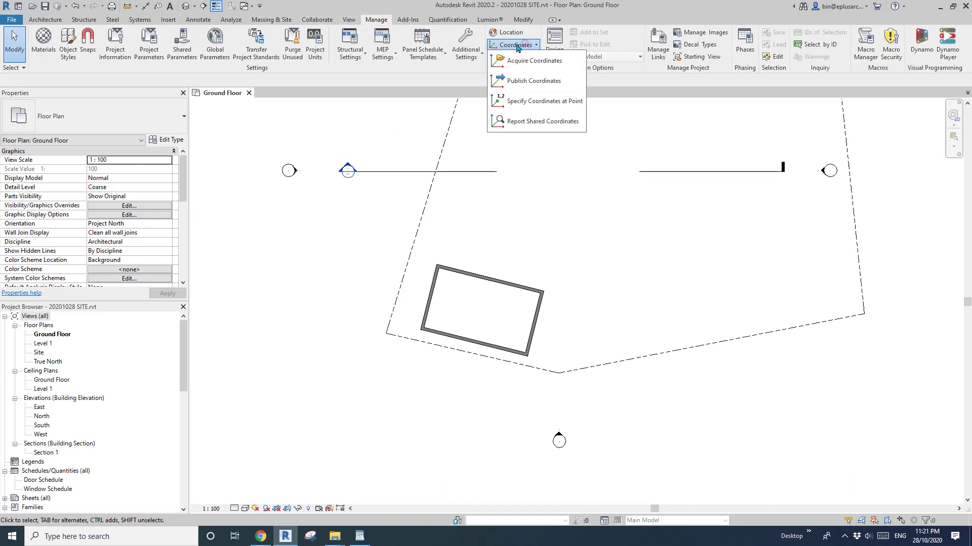
left_click(534, 86)
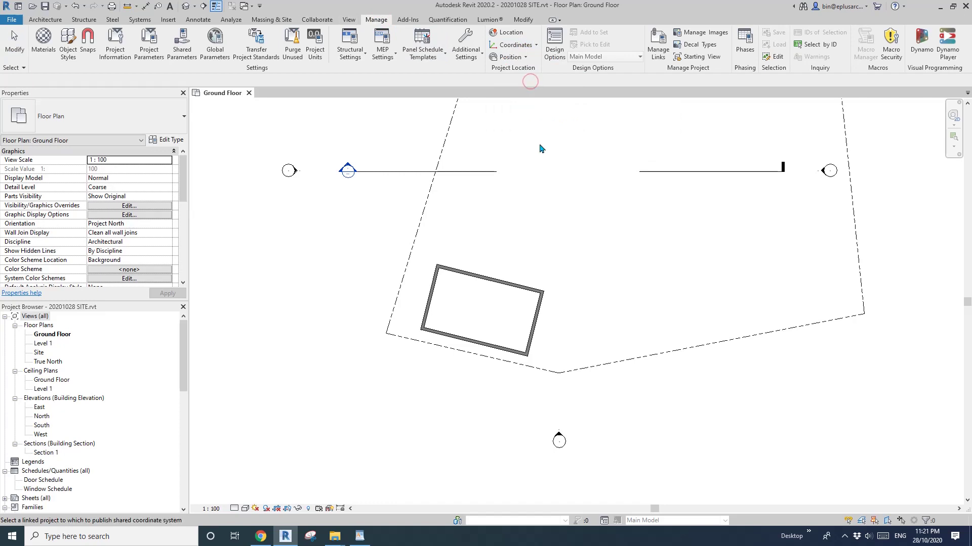
left_click(518, 287)
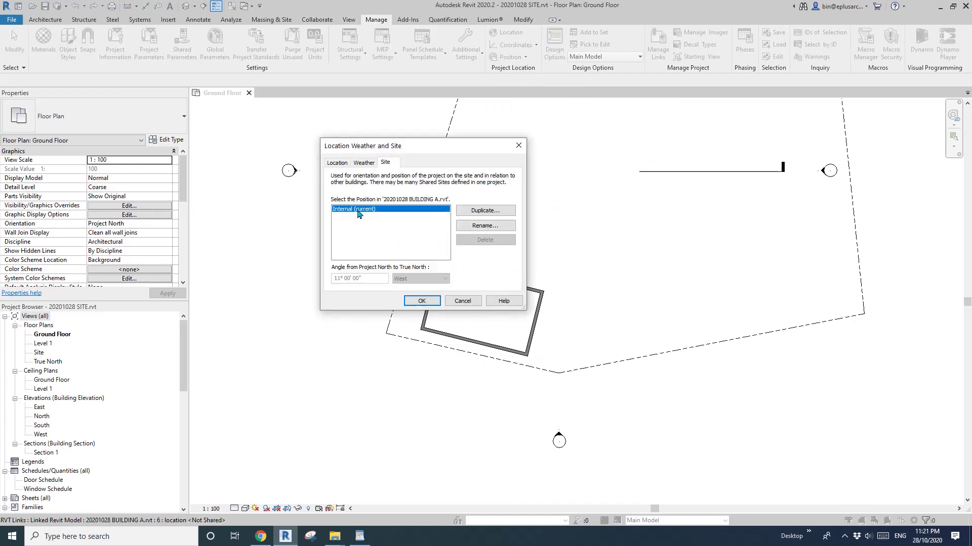
left_click(423, 302)
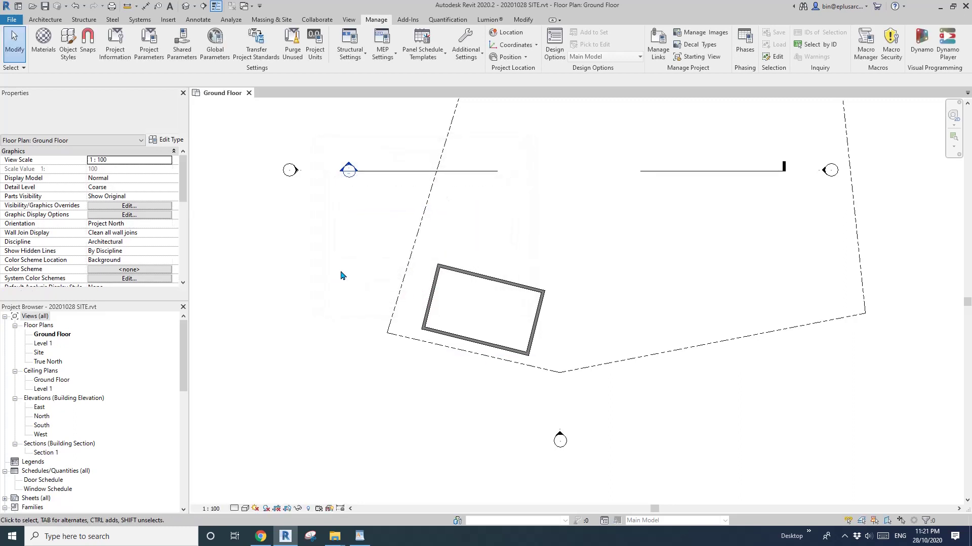
Save the site project and save Building A's new position back to the link.
left_click(45, 6)
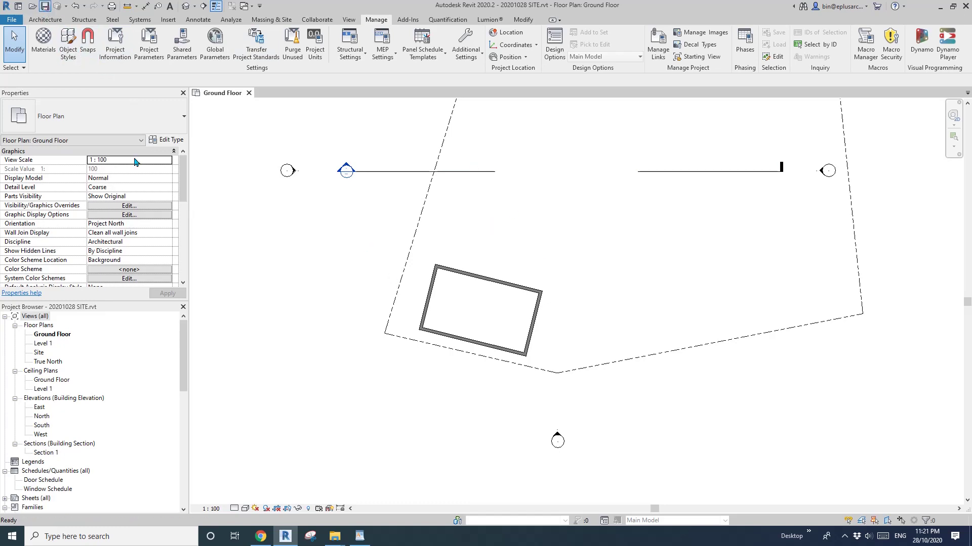
left_click_drag(481, 161, 287, 80)
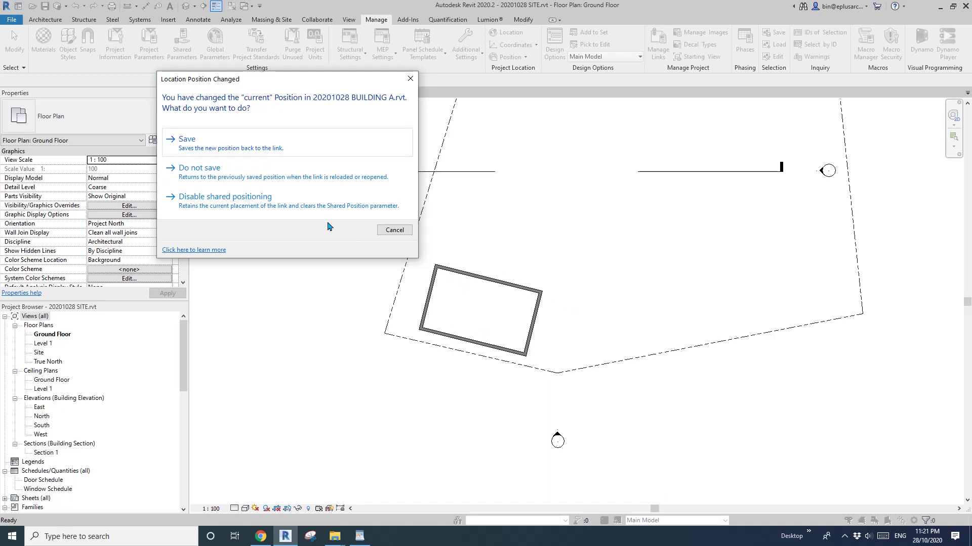
left_click(226, 141)
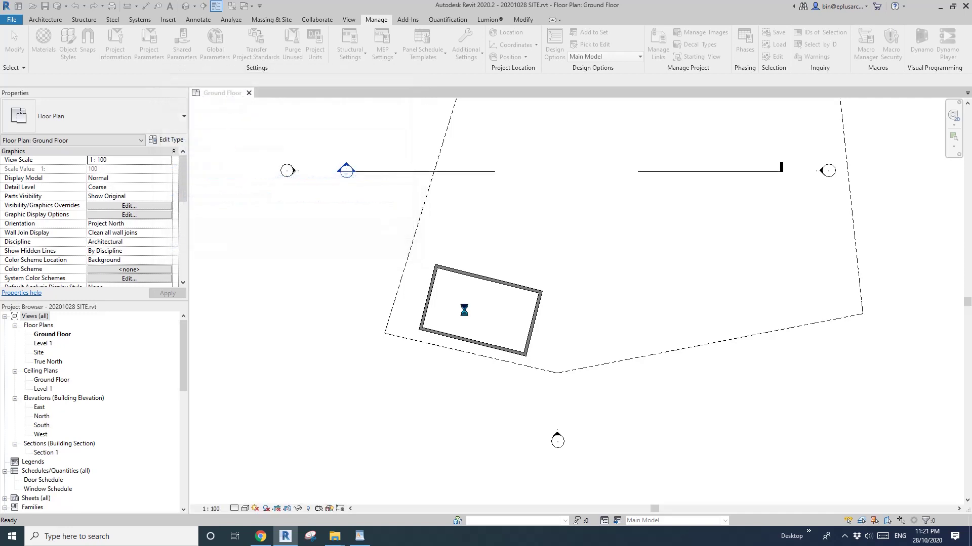
Delete the Building A instance from the plan and remove its link from the project.
middle_click_drag(477, 298, 456, 319)
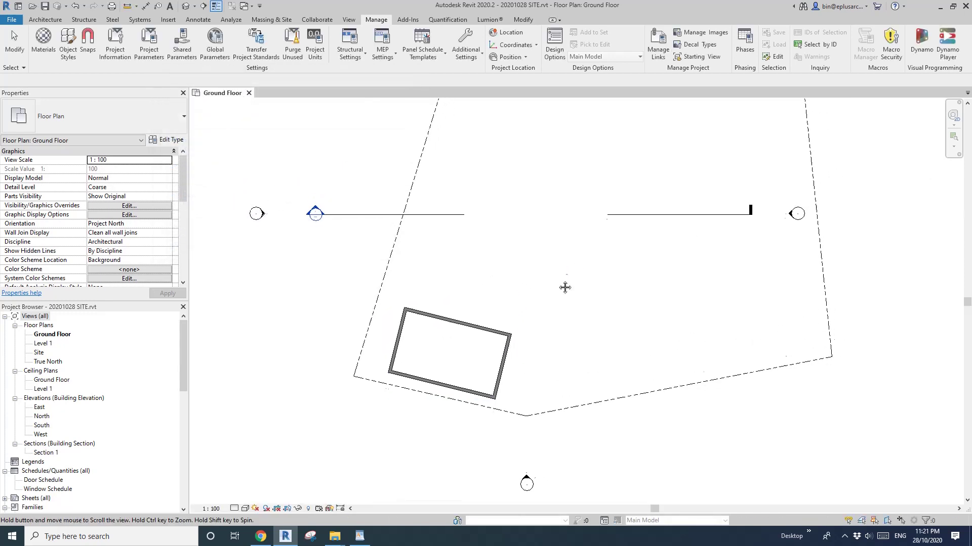
middle_click_drag(565, 287, 564, 291)
left_click(450, 314)
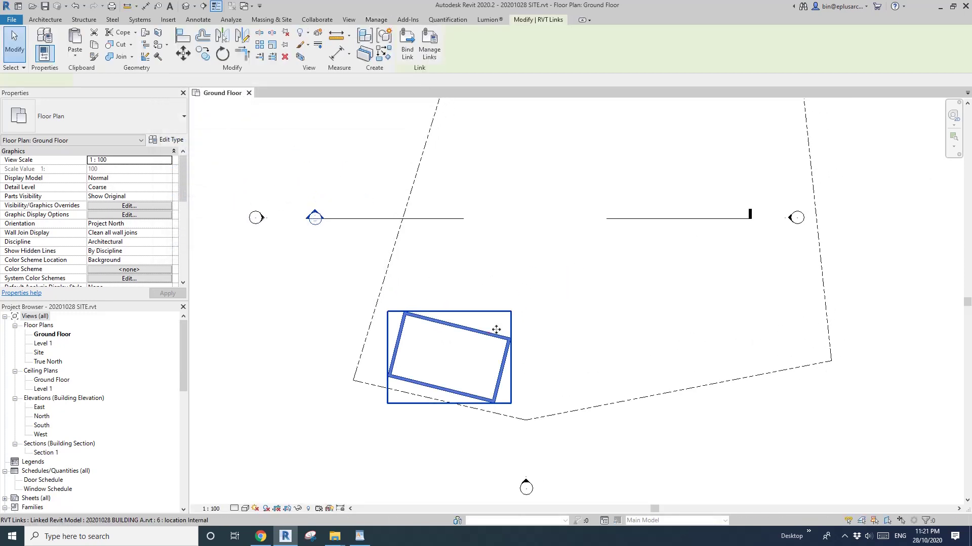
key("Delete")
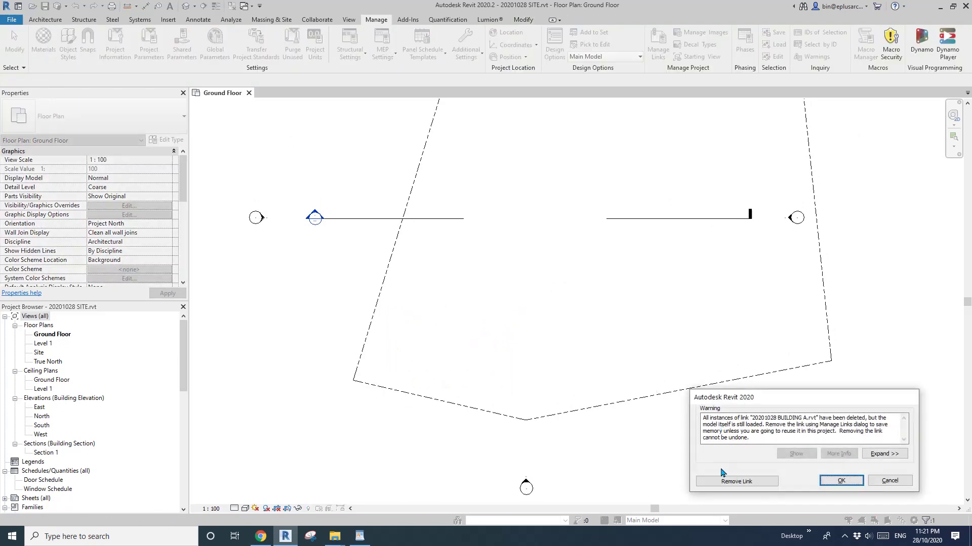
left_click(747, 481)
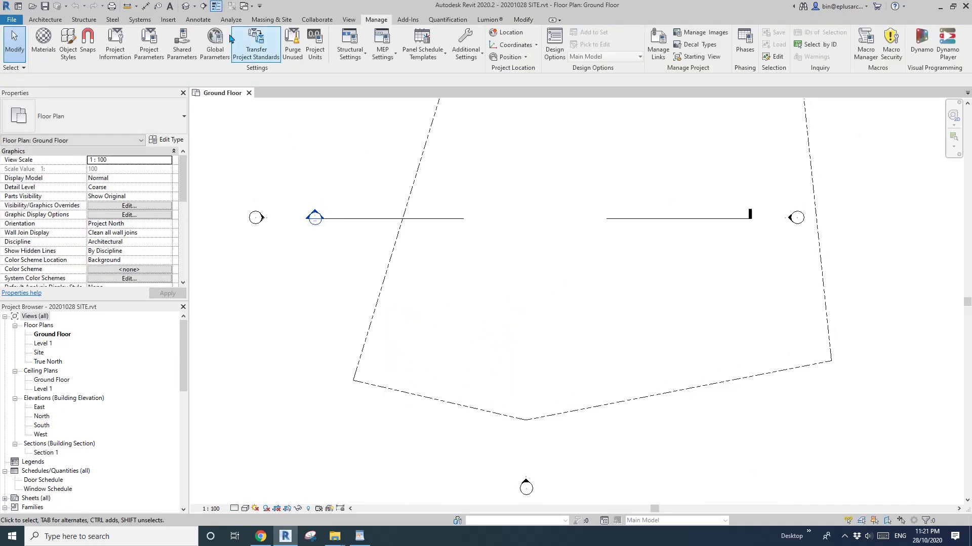
Check the list of Revit links in Manage Links and close it without changes.
left_click(169, 20)
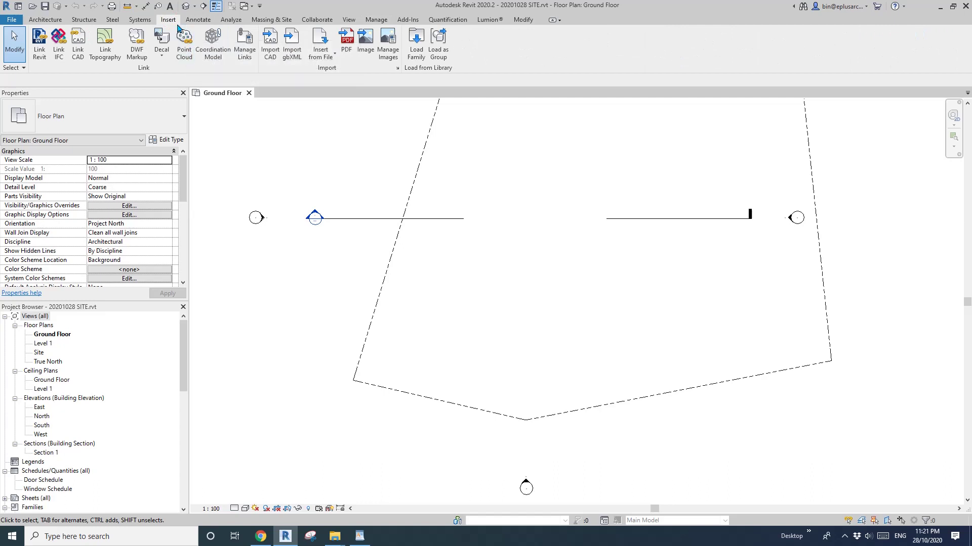
left_click(245, 44)
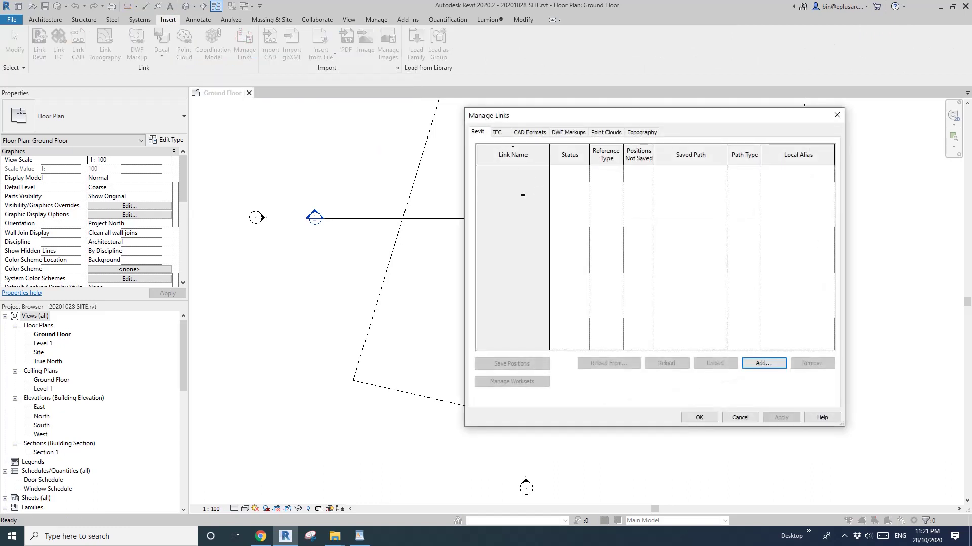
left_click(837, 116)
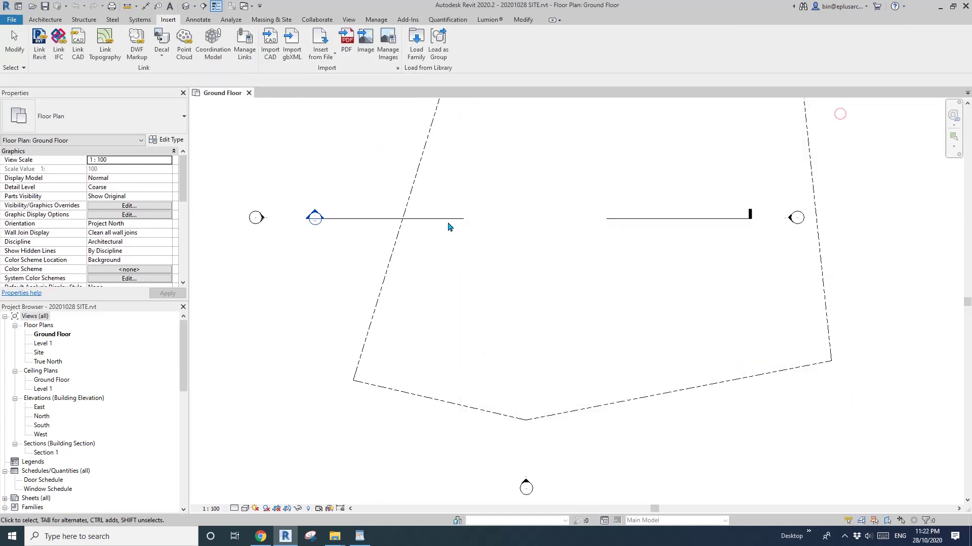
Link 20201028 BUILDING A.rvt into the site again with Auto - By Shared Coordinates positioning.
left_click(39, 43)
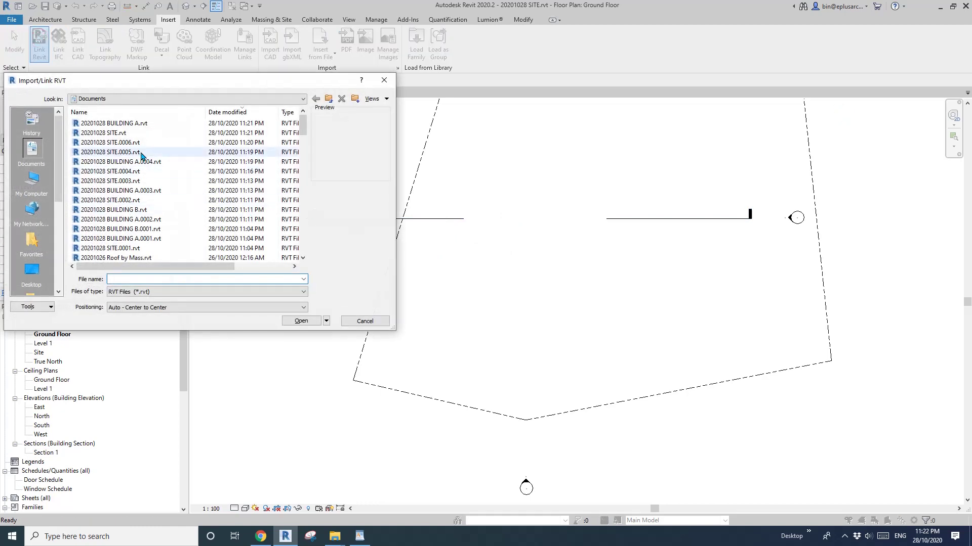
left_click(135, 124)
left_click(164, 307)
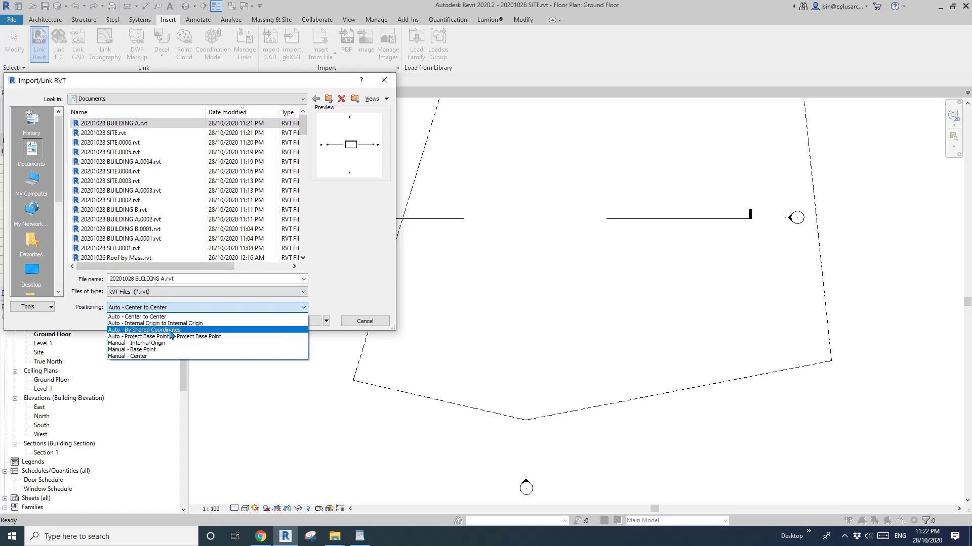
left_click(171, 331)
left_click(309, 318)
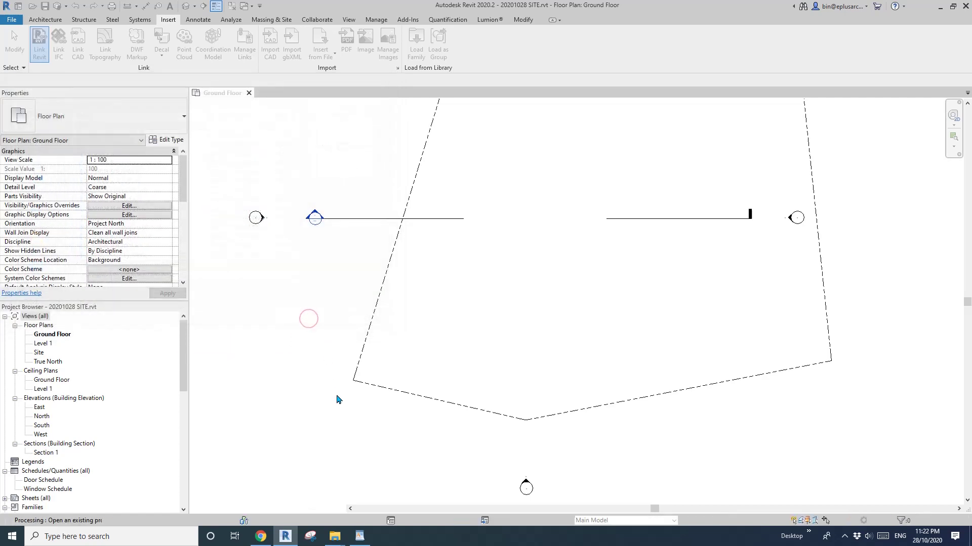
scroll(456, 368, "down", 1)
middle_click_drag(488, 368, 418, 370)
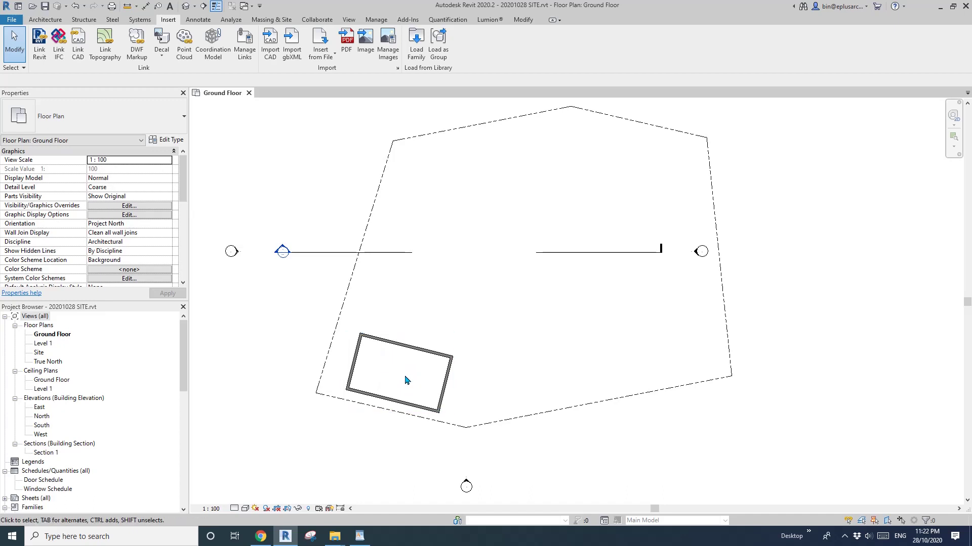
Move the linked Building A slightly to the right along the lower boundary without saving the shared position to the link.
middle_click_drag(428, 388, 392, 381)
scroll(411, 362, "up", 1)
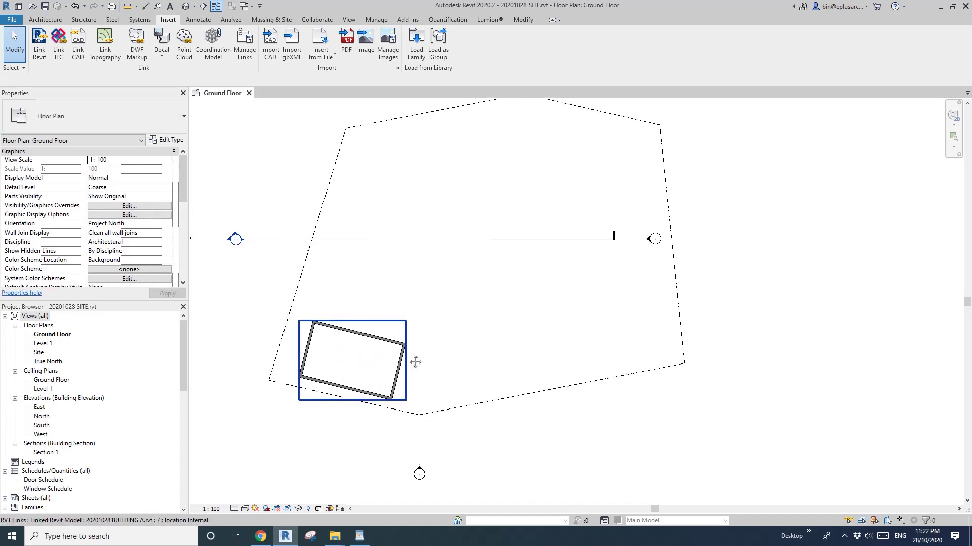
left_click_drag(398, 345, 428, 351)
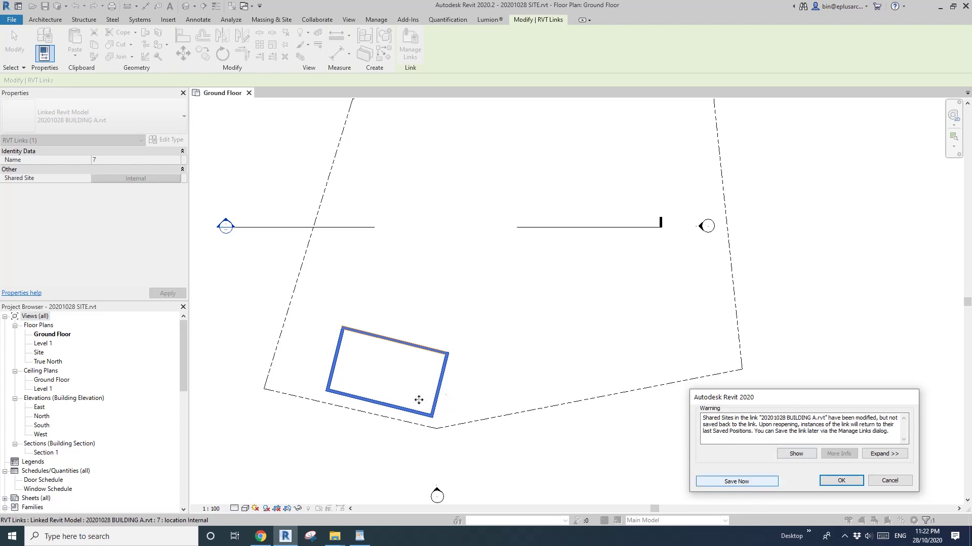
left_click_drag(802, 393, 793, 363)
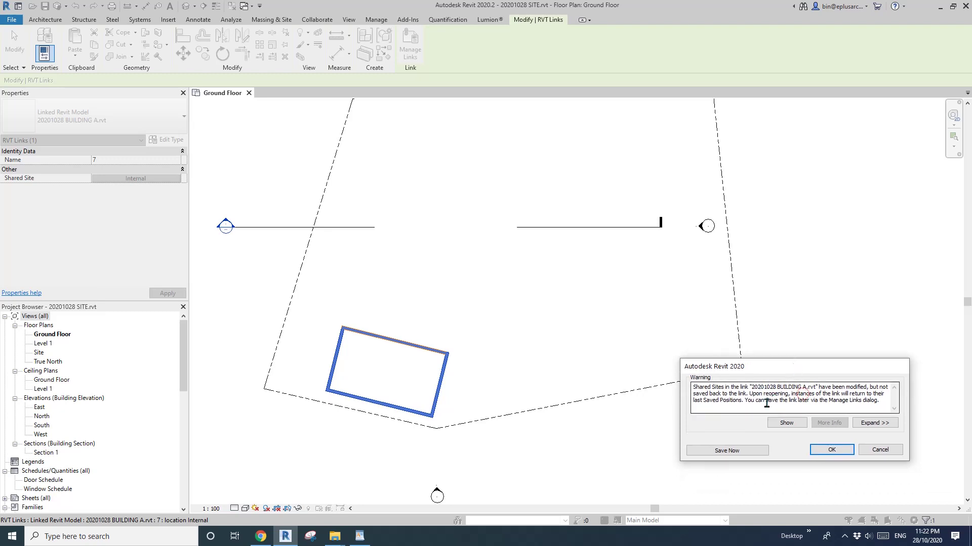
left_click_drag(745, 401, 819, 404)
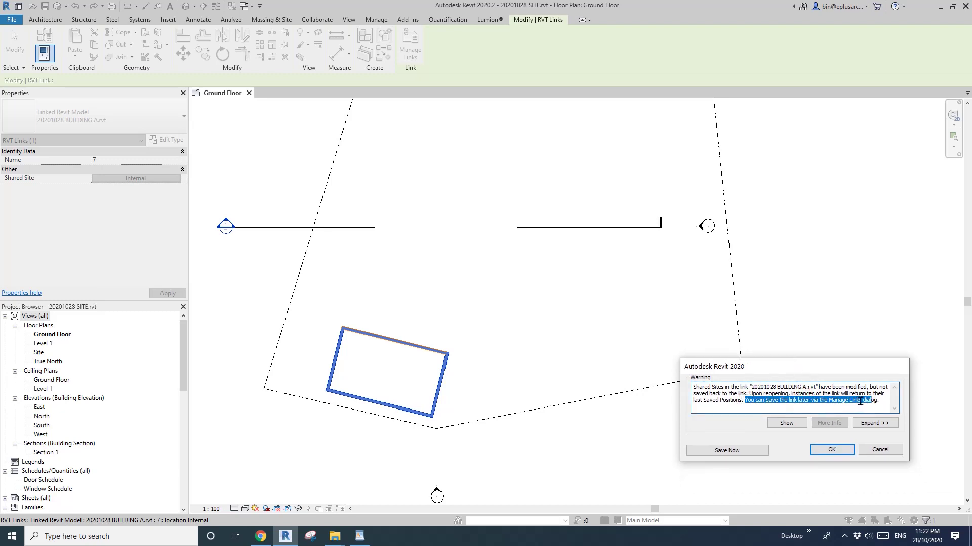
left_click_drag(842, 373, 848, 371)
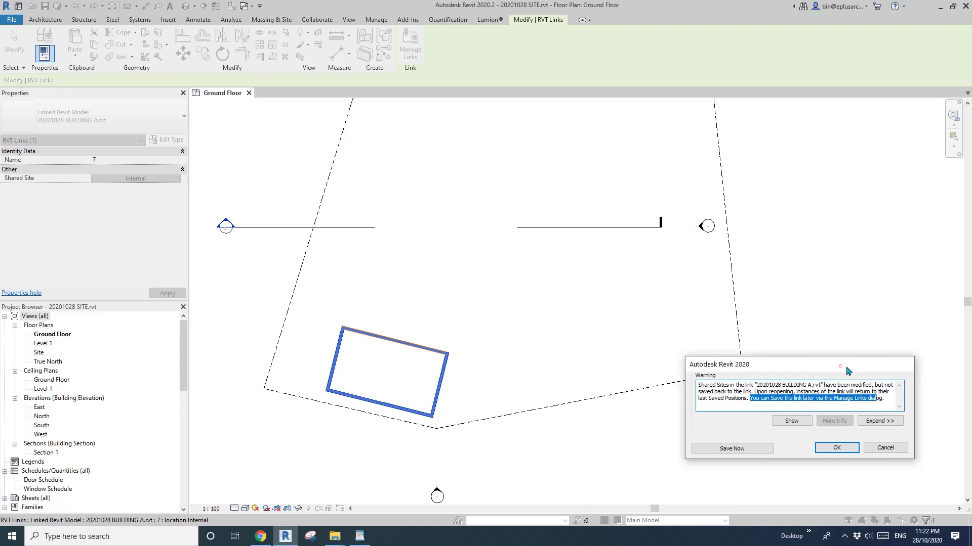
left_click(836, 448)
Move the linked Building A up and to the left, rotate it counter-clockwise to slope upward to the right, and deselect it.
left_click_drag(438, 361, 356, 303)
key("r")
key("o")
left_click(477, 306)
left_click(430, 240)
left_click(379, 394)
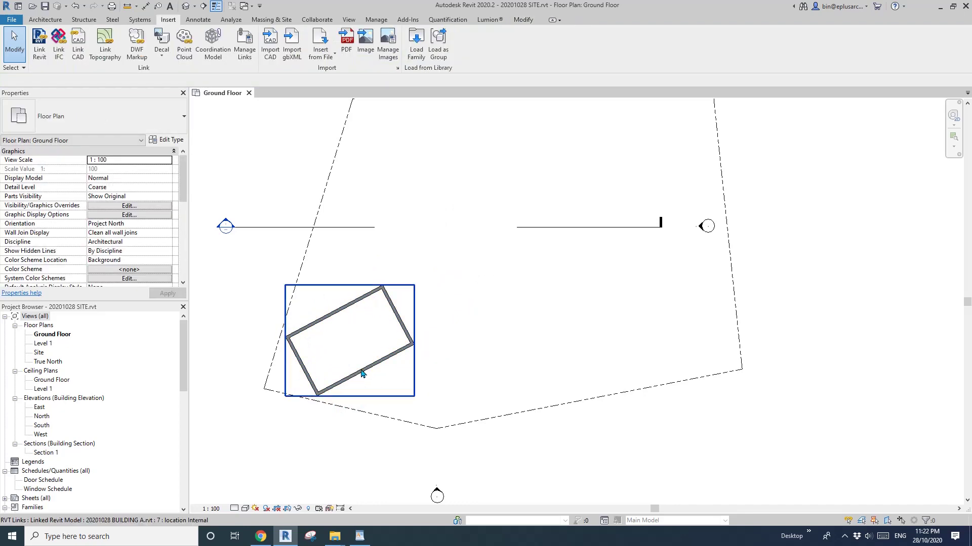
middle_click_drag(355, 355, 395, 372)
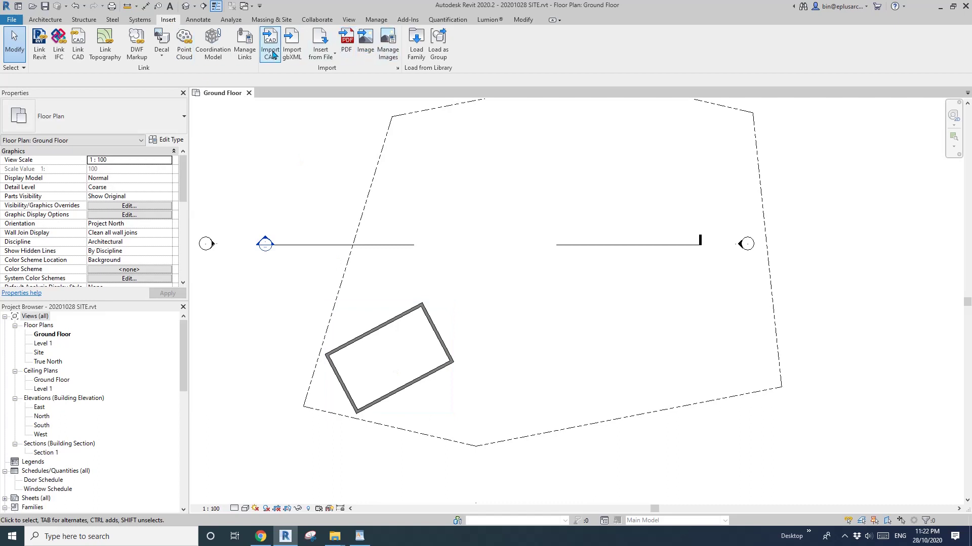
Save the moved position of 20201028 BUILDING A.rvt back to the link through Manage Links.
left_click(245, 43)
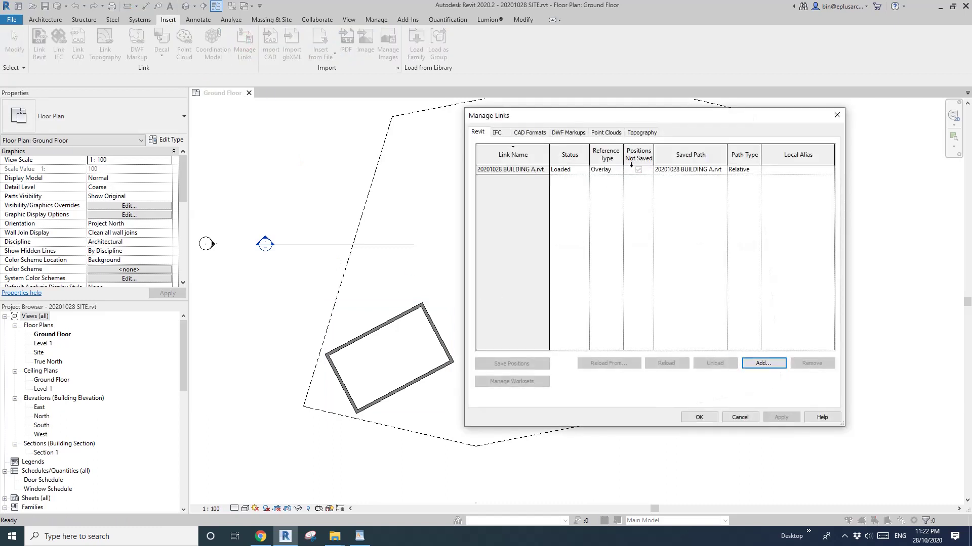
left_click(620, 170)
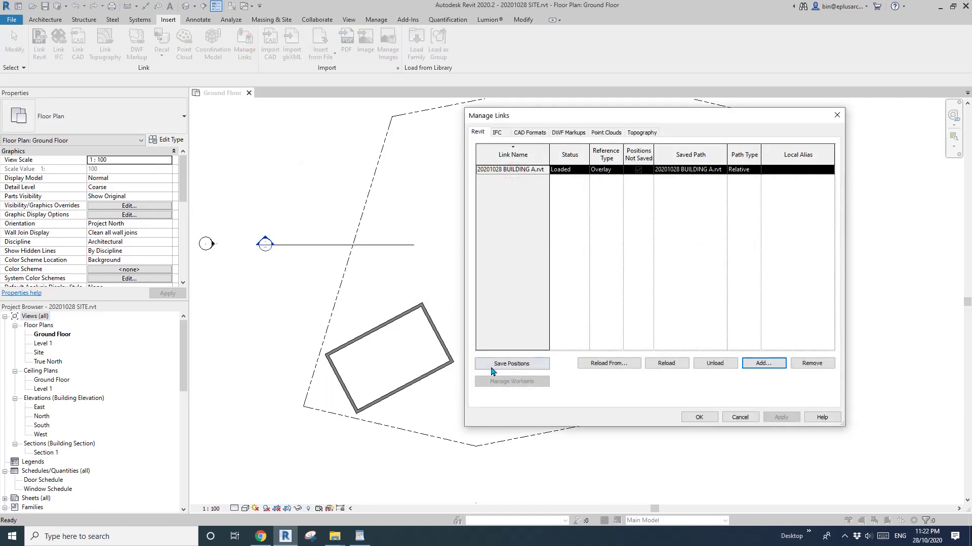
left_click(523, 362)
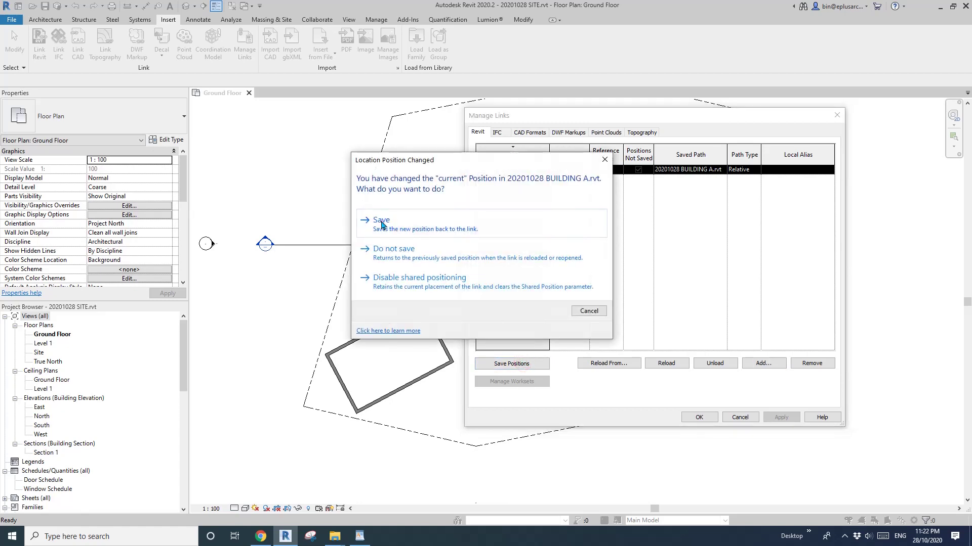
left_click(381, 221)
left_click(702, 418)
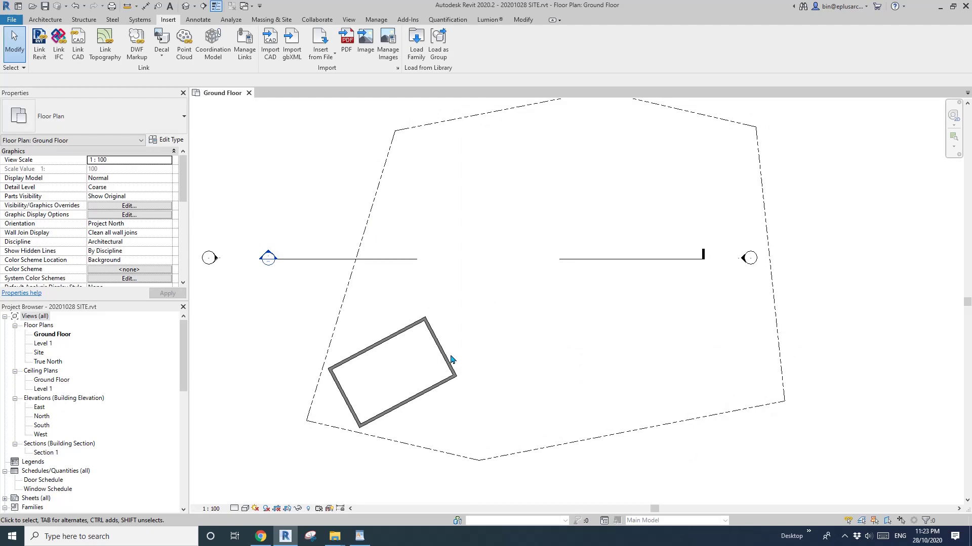
left_click(390, 342)
left_click(405, 286)
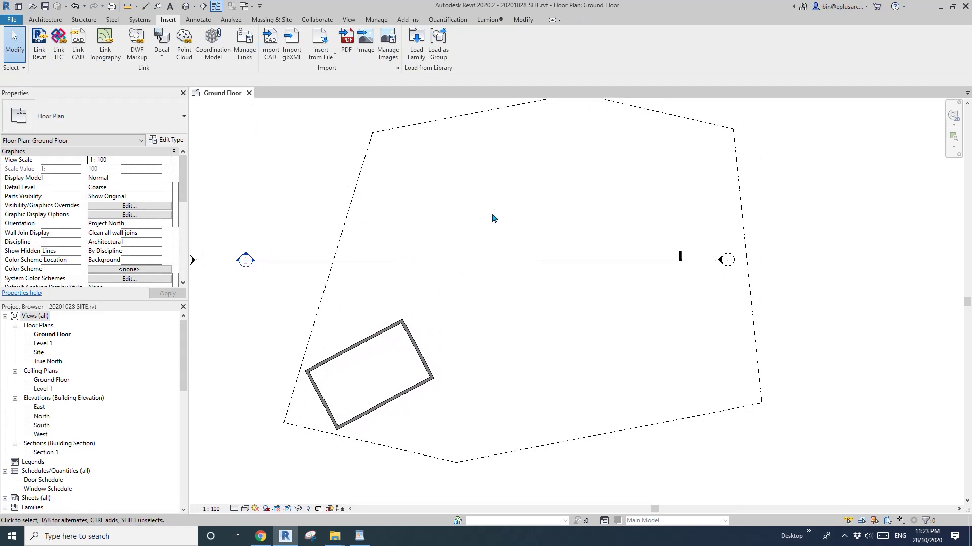
Link 20201028 BUILDING B.rvt into the site with Auto - Internal Origin to Internal Origin positioning.
left_click(39, 45)
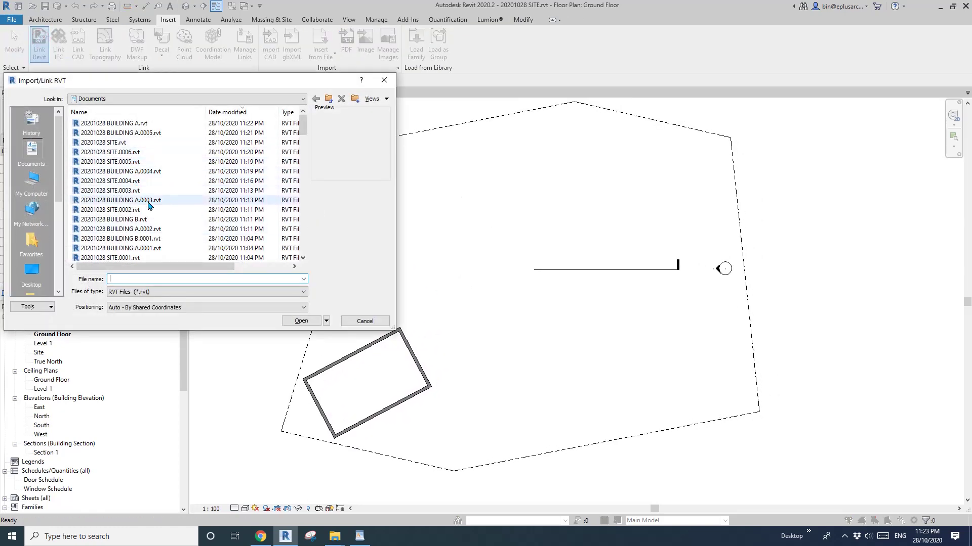
left_click(138, 221)
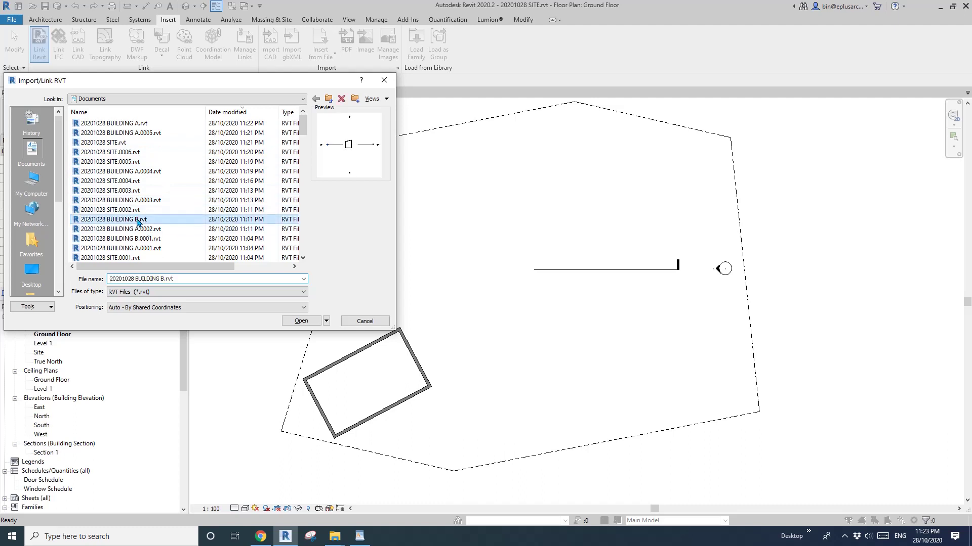
left_click(182, 307)
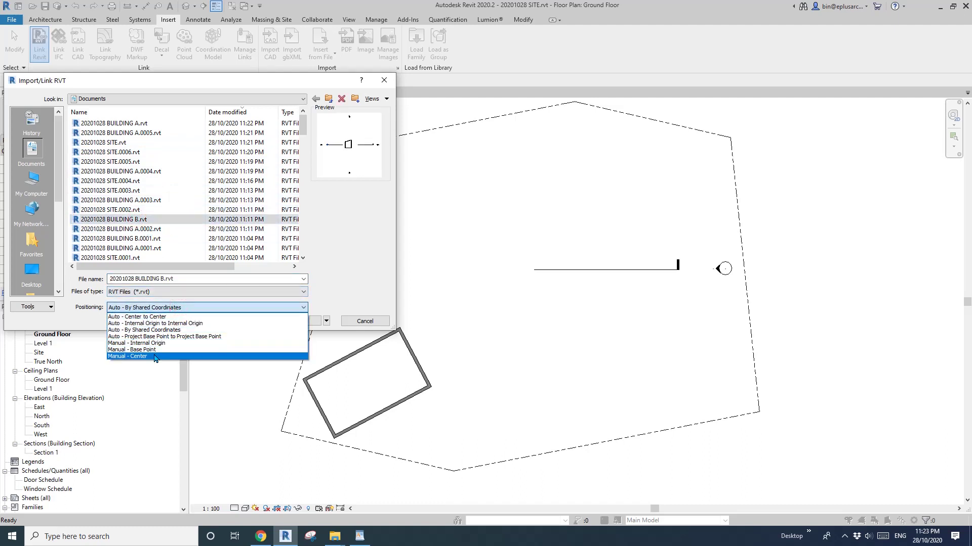
left_click(171, 324)
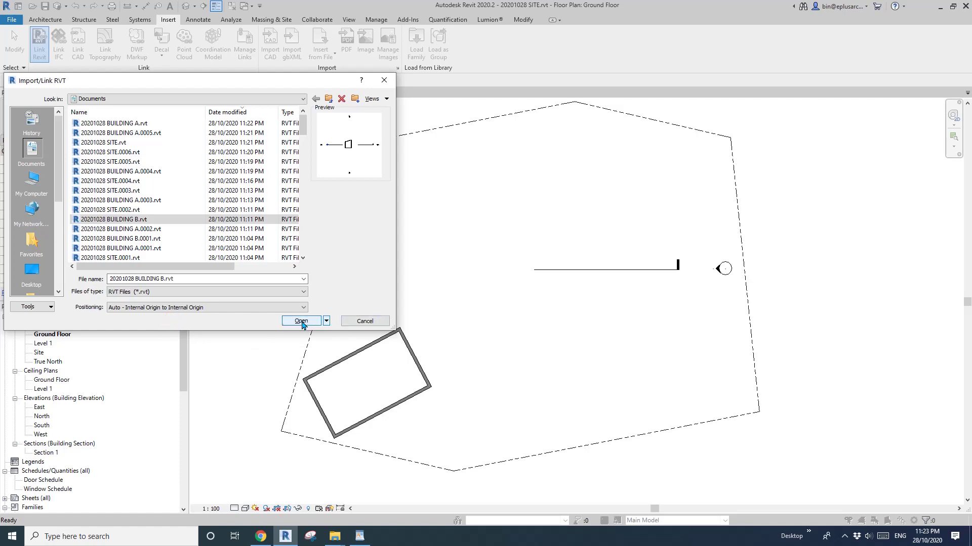
left_click(301, 322)
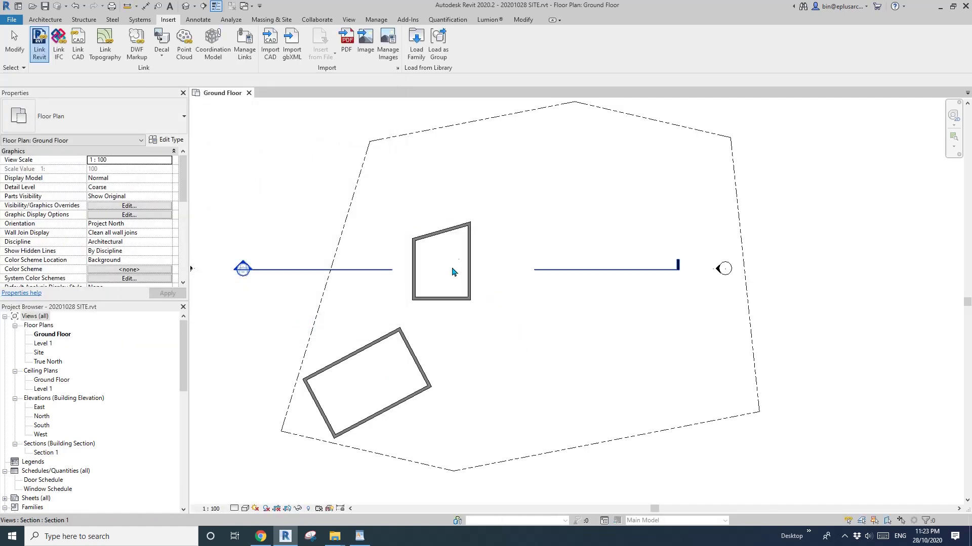
Move the linked Building B into the upper-right corner of the site boundary, rotate it counter-clockwise, shift it slightly inward, and deselect it.
left_click_drag(444, 235, 696, 157)
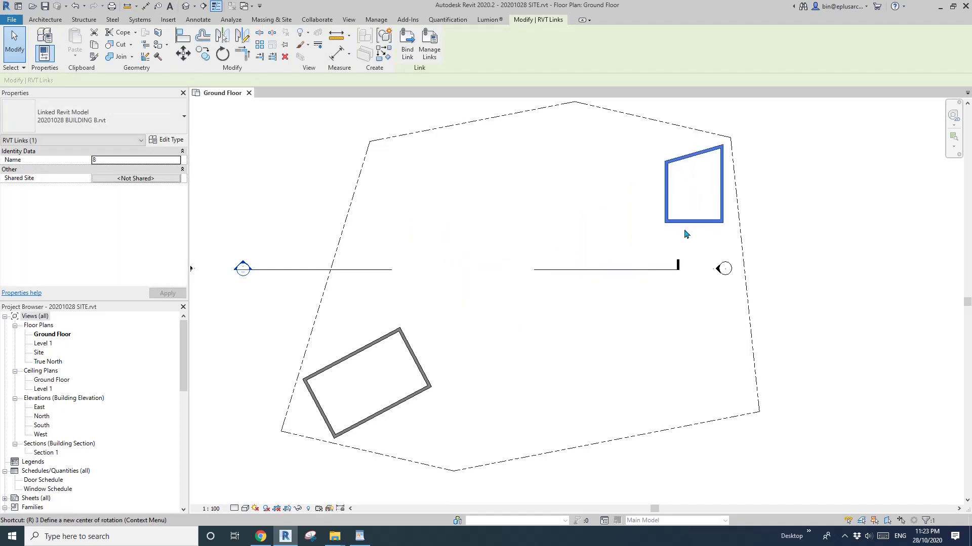
key("r")
key("o")
left_click(820, 191)
left_click(813, 146)
left_click(801, 200)
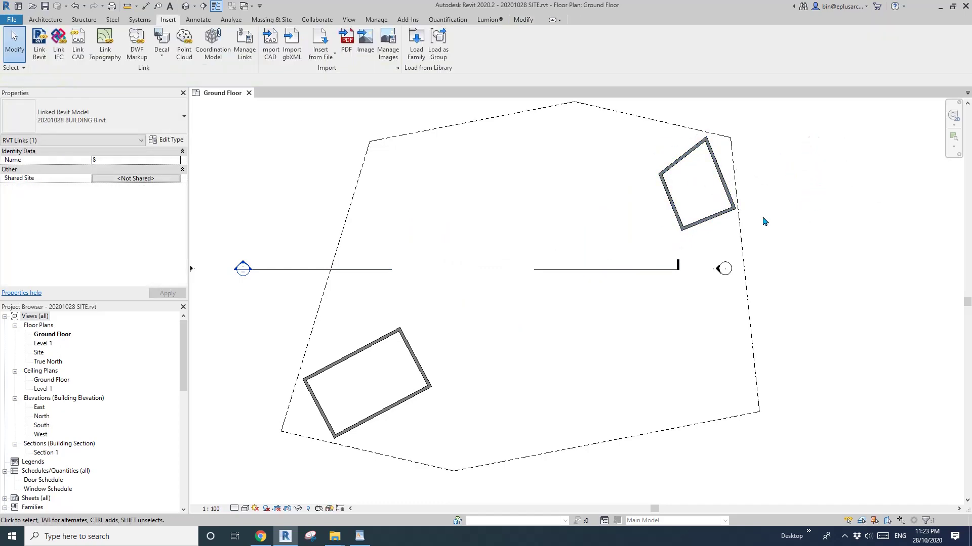
mouse_move(732, 210)
left_mouse_down()
mouse_move(726, 217)
mouse_move(720, 202)
left_mouse_up()
key("Escape")
key("Escape")
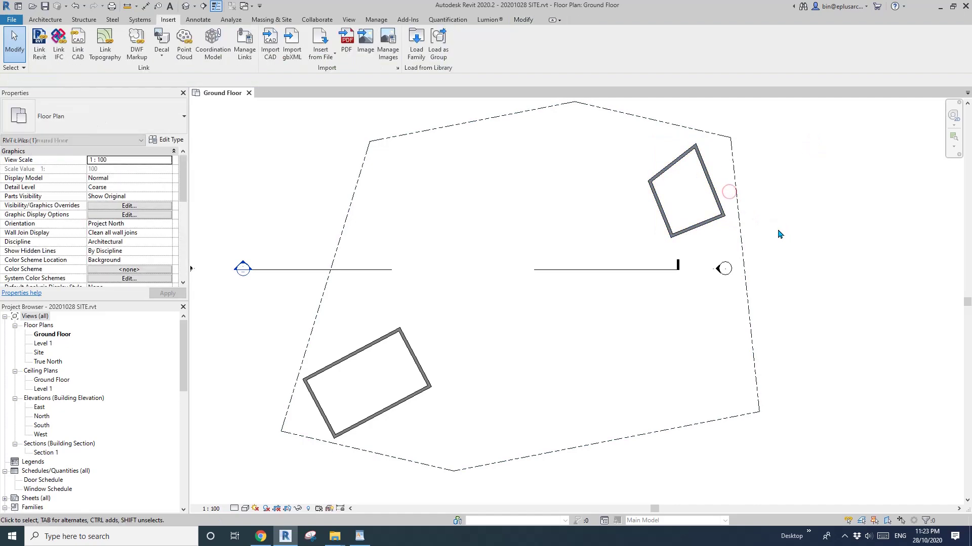
Publish shared coordinates to Building B using its Internal position, and save the site with the new position saved back to the link.
left_click(376, 20)
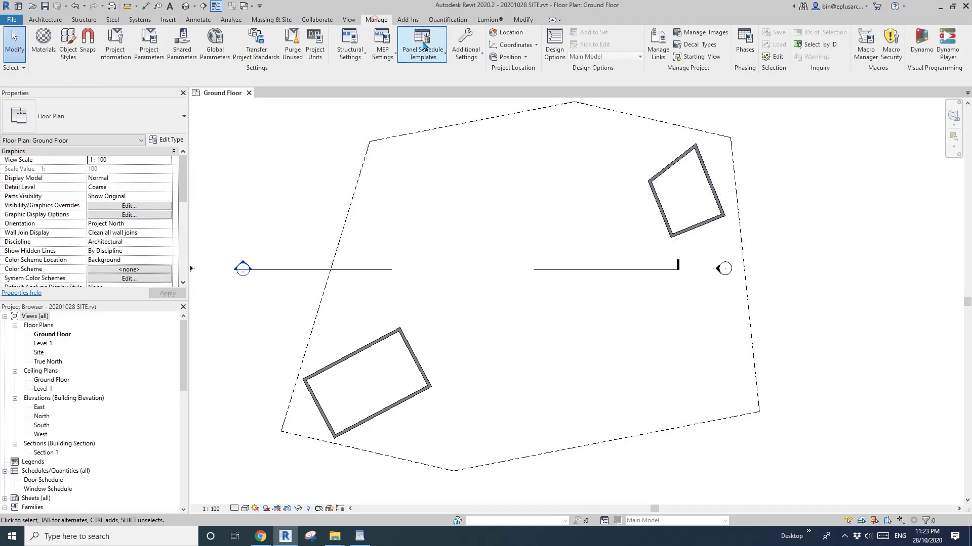
left_click(516, 45)
left_click(516, 61)
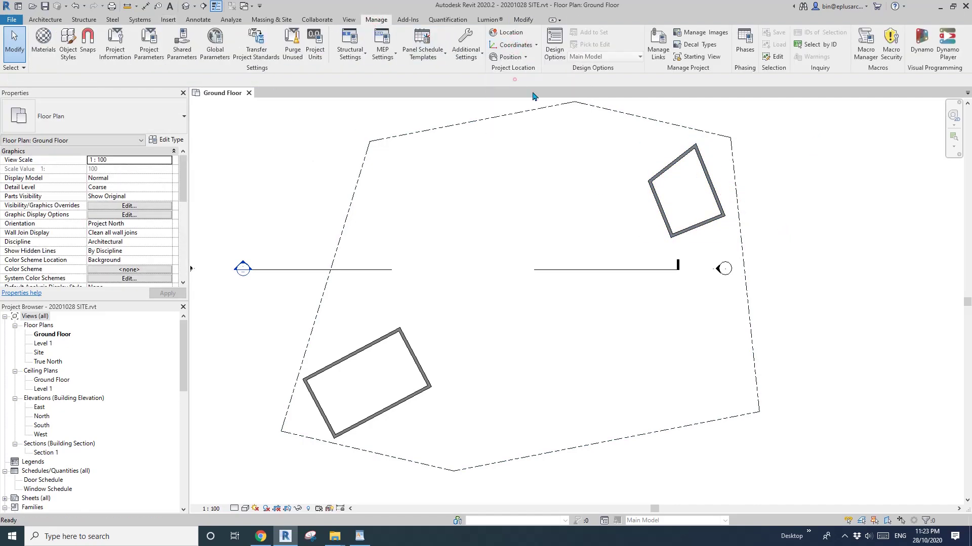
left_click(674, 163)
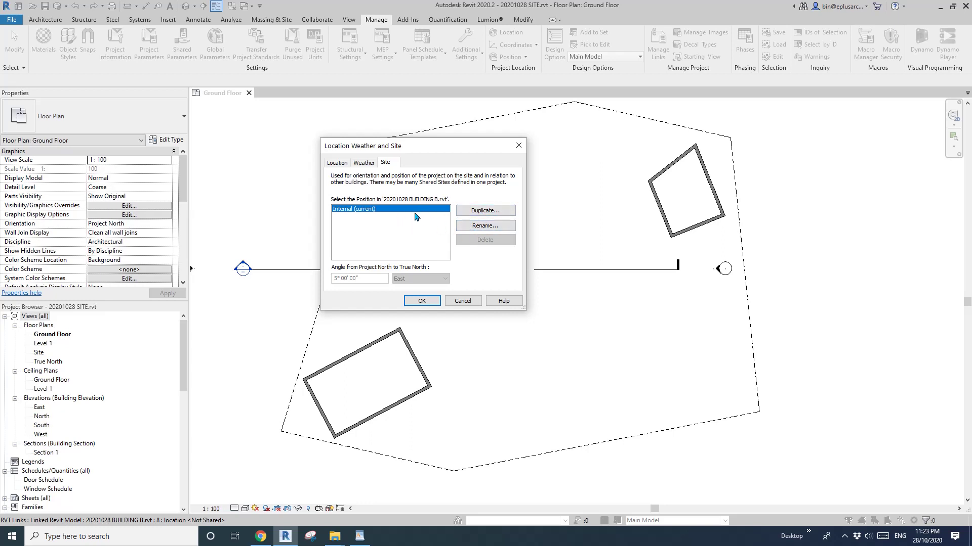
left_click(421, 300)
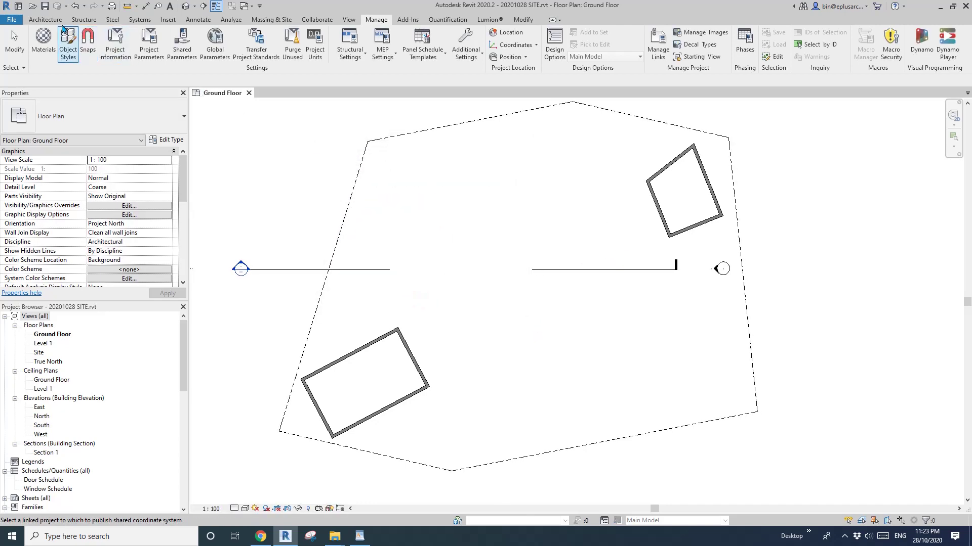
left_click(45, 7)
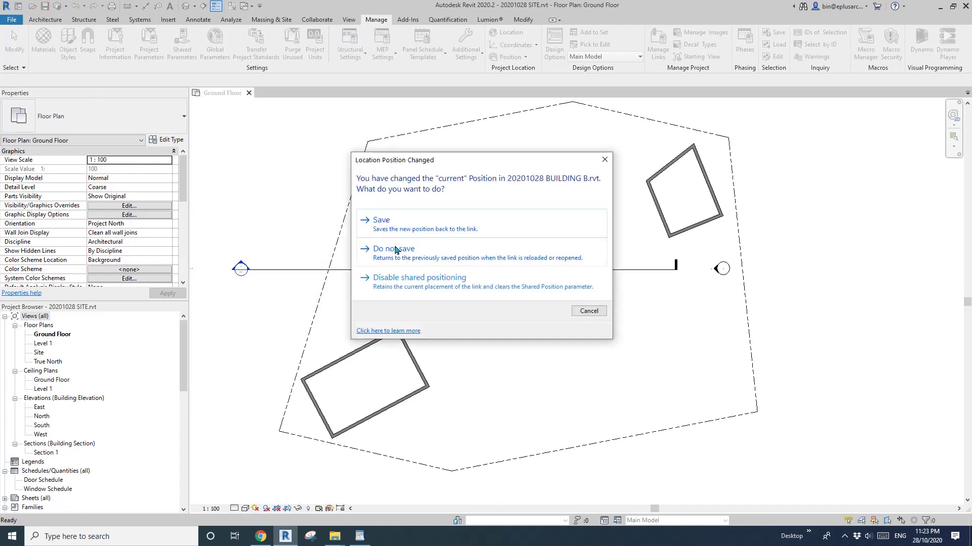
left_click(400, 251)
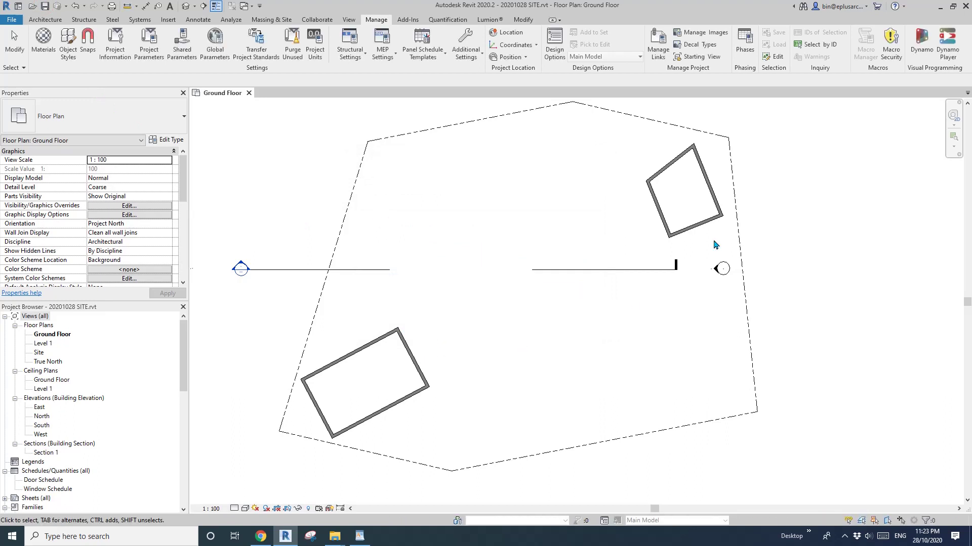
Delete the linked Building B from the site plan.
left_click(663, 174)
left_click(671, 163)
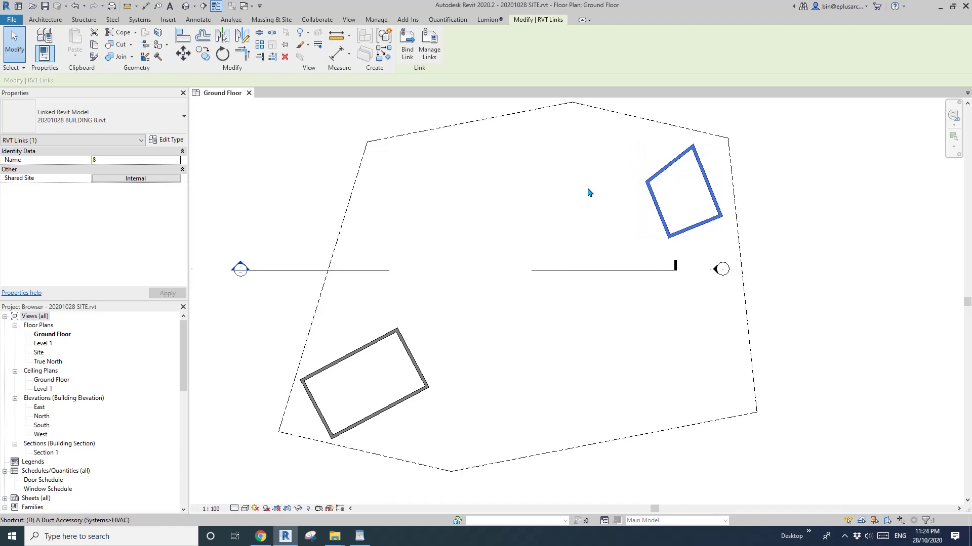
key("Delete")
left_click(732, 448)
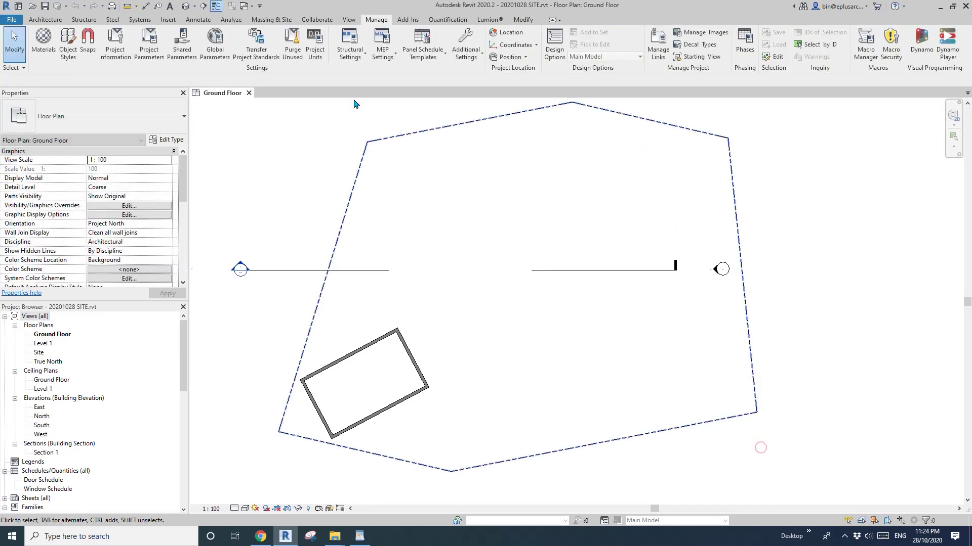
Link 20201028 BUILDING B.rvt into the site again with Auto - By Shared Coordinates positioning.
left_click(168, 19)
left_click(39, 42)
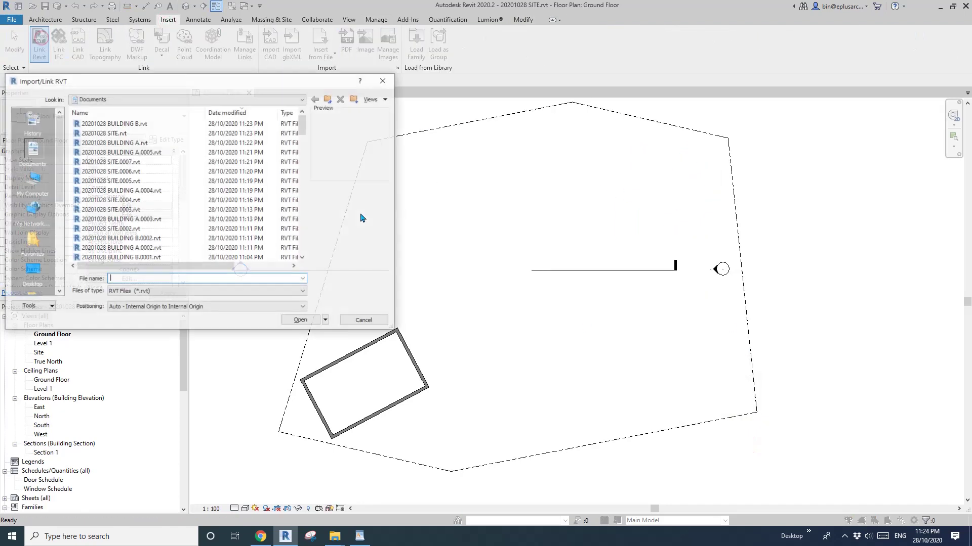
left_click(122, 124)
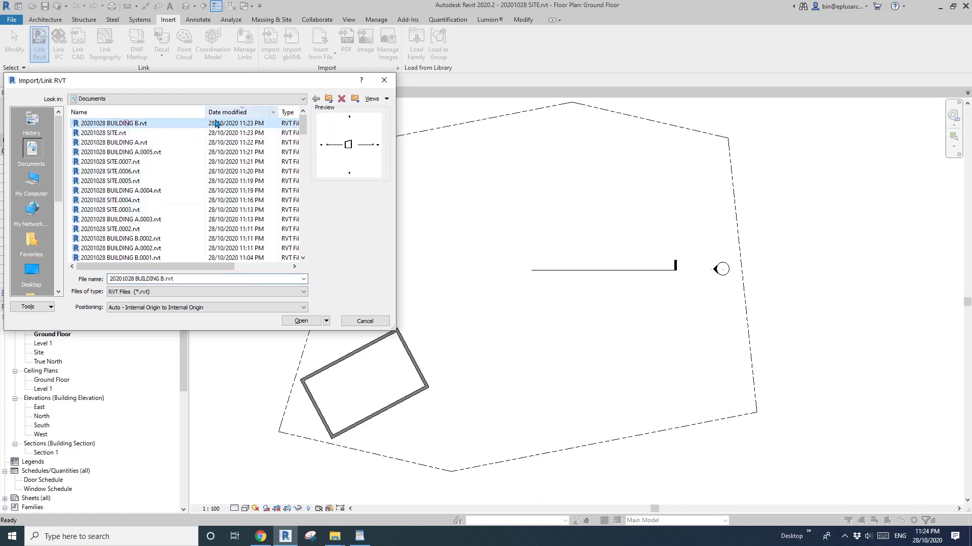
left_click(181, 308)
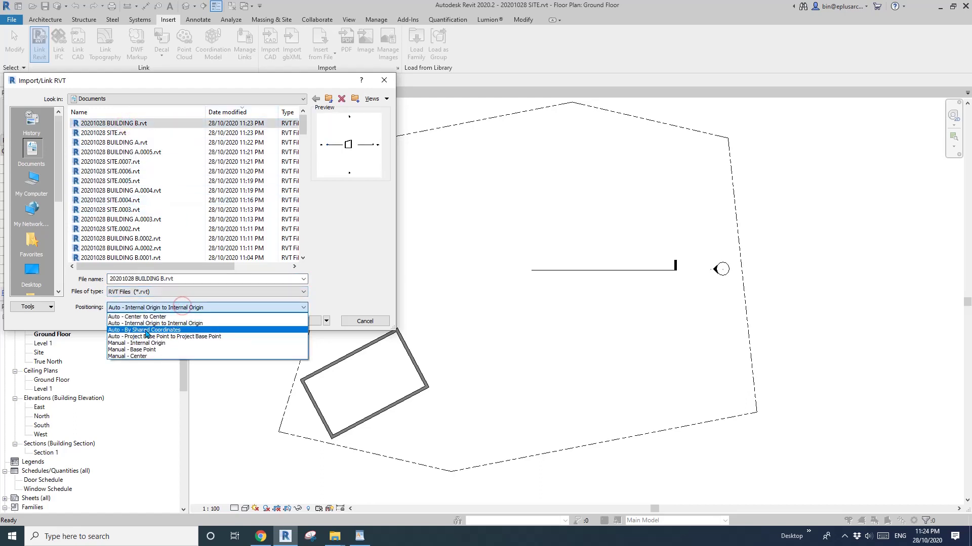
left_click(147, 336)
left_click(300, 322)
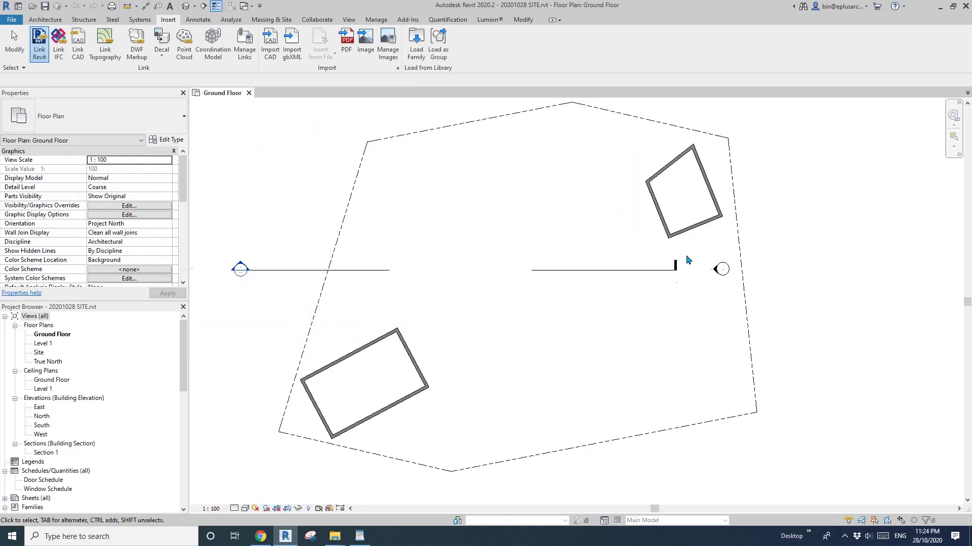
Save the site model containing both linked buildings and close it.
scroll(526, 283, "down", 2)
middle_click_drag(526, 284, 533, 283)
middle_click_drag(298, 150, 314, 150)
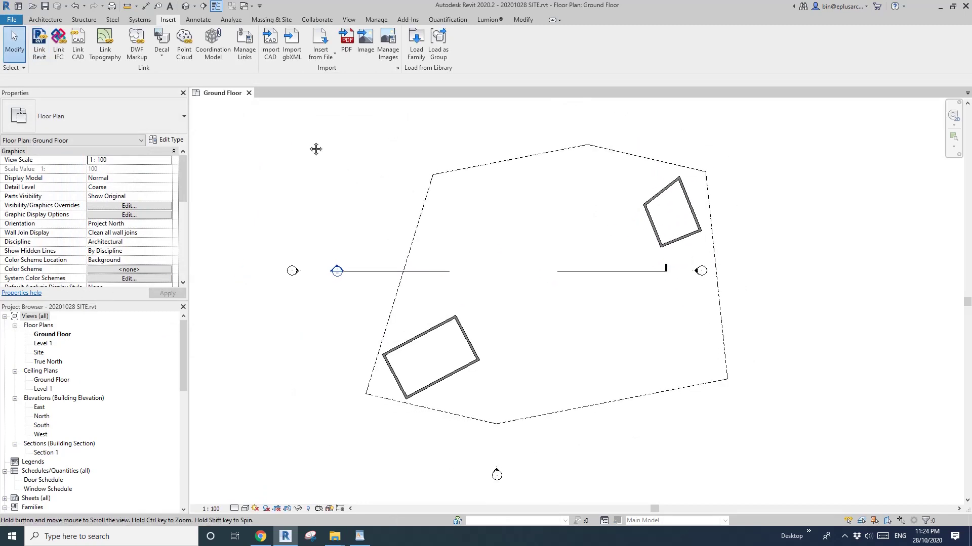
left_click(45, 7)
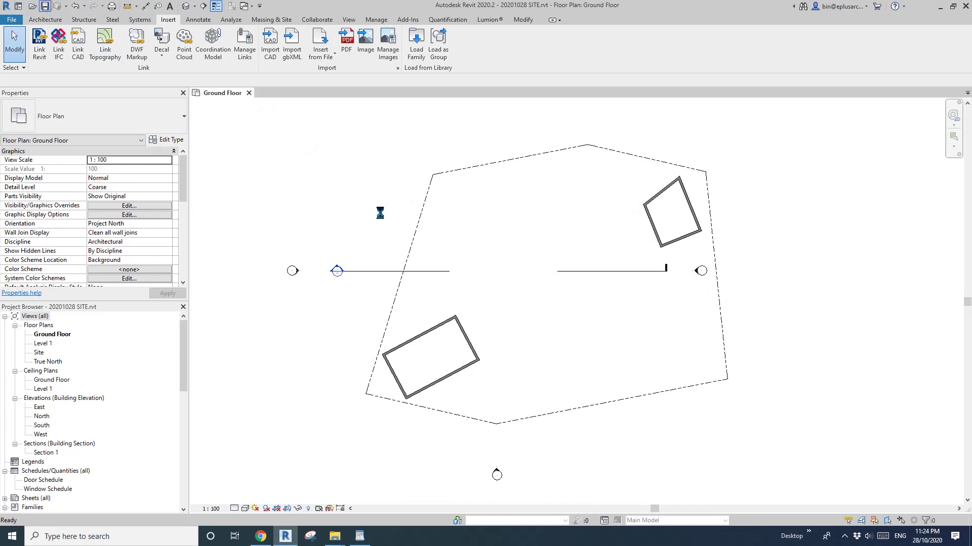
left_click(463, 330)
key("Escape")
left_click(249, 92)
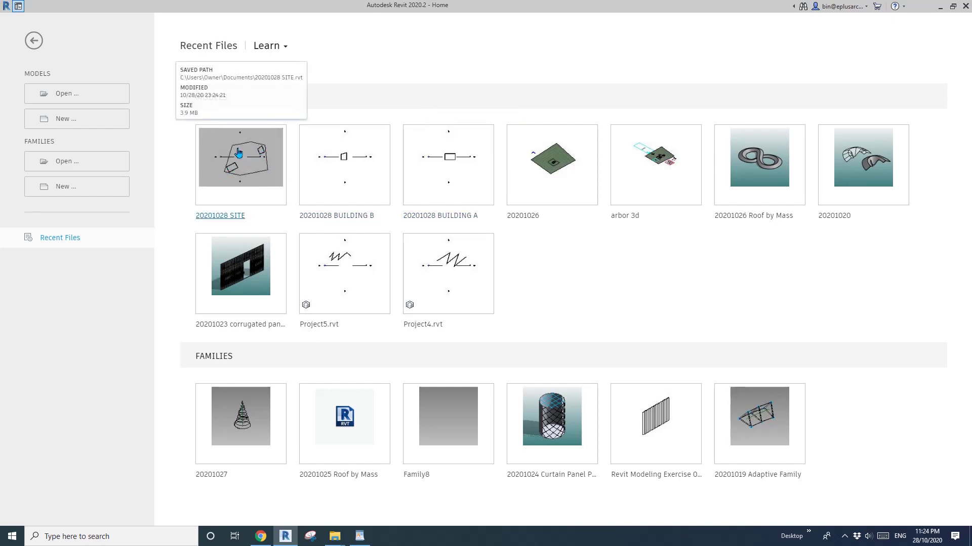
Open the recent project 20201028 BUILDING A and bring its ground floor plan into view.
left_click(448, 159)
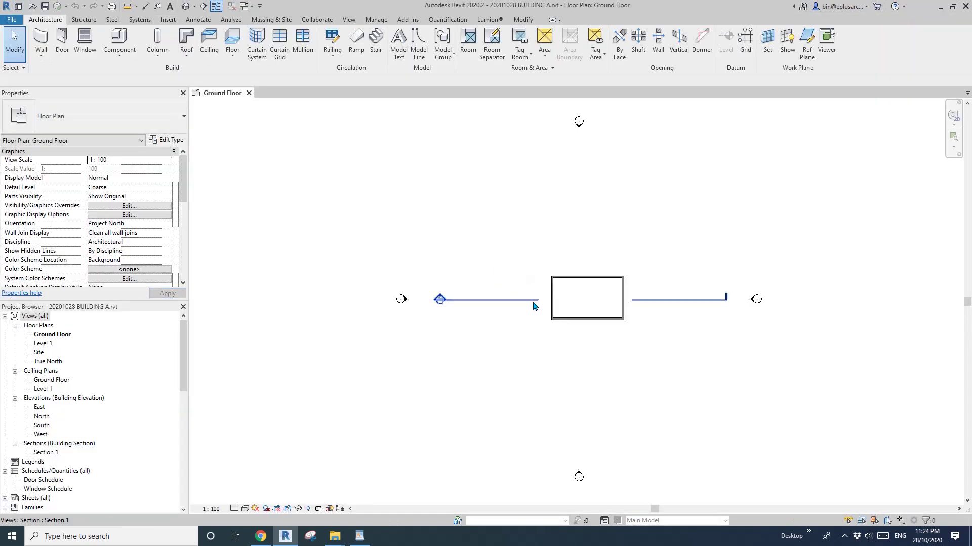
middle_click_drag(533, 302, 439, 282)
scroll(484, 271, "up", 1)
middle_click_drag(502, 274, 489, 277)
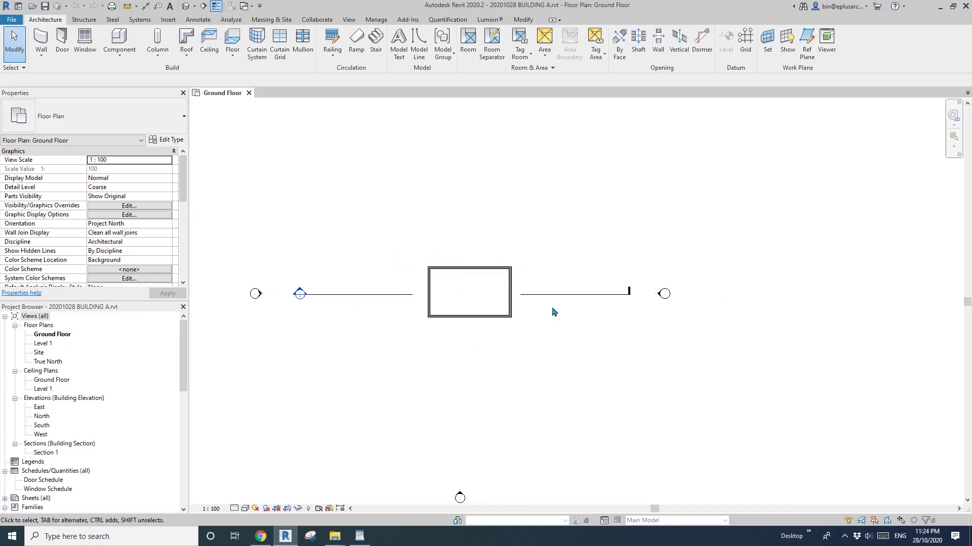
Link 20201028 SITE.rvt into the Building A model with Auto - By Shared Coordinates positioning.
left_click(168, 20)
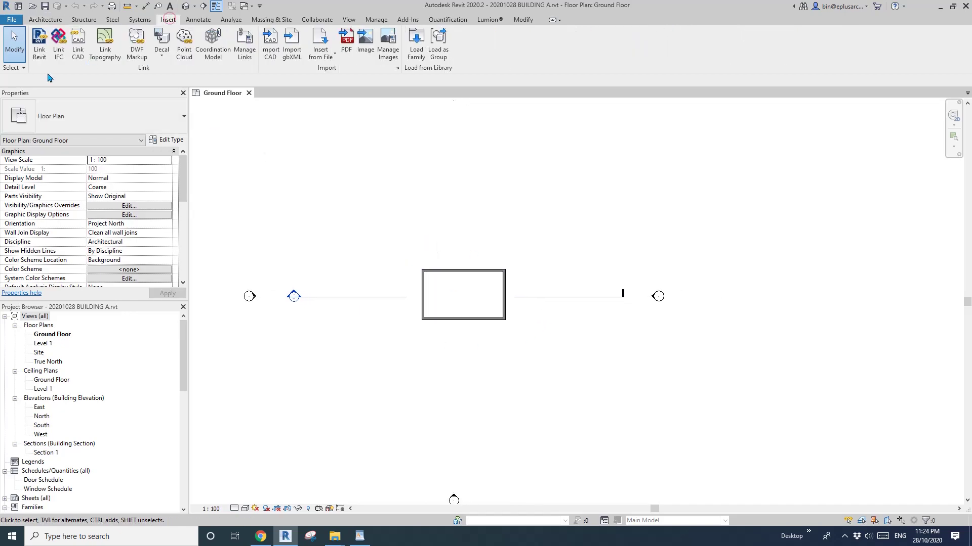
left_click(39, 45)
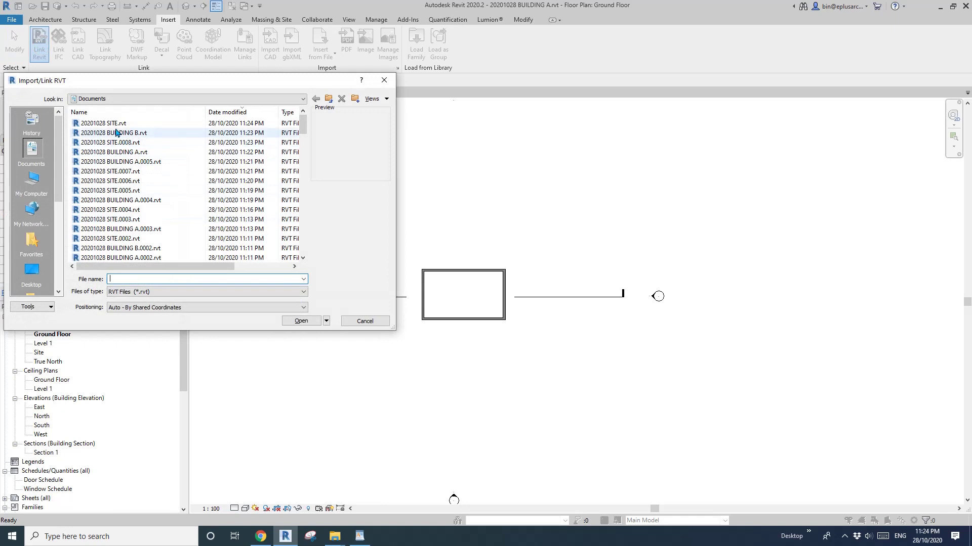
left_click(112, 124)
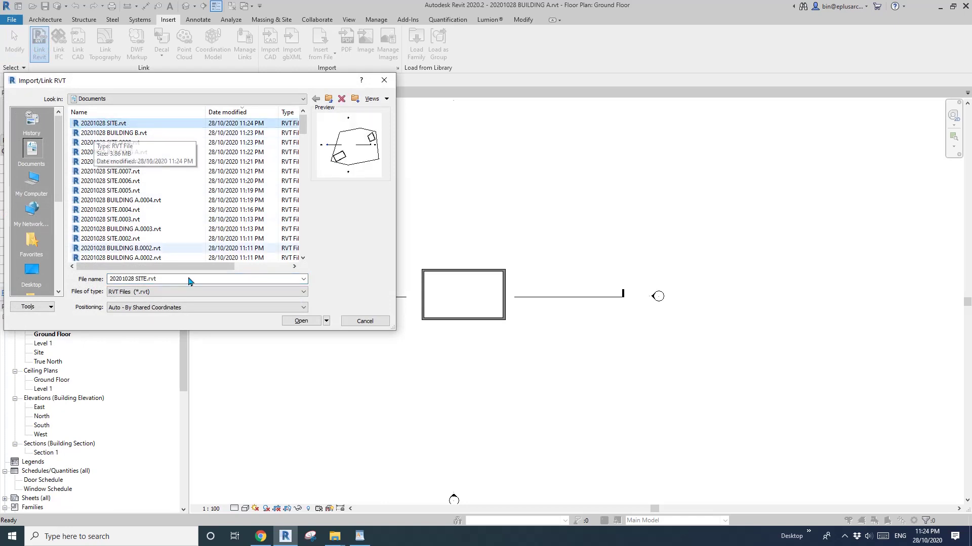
left_click(180, 308)
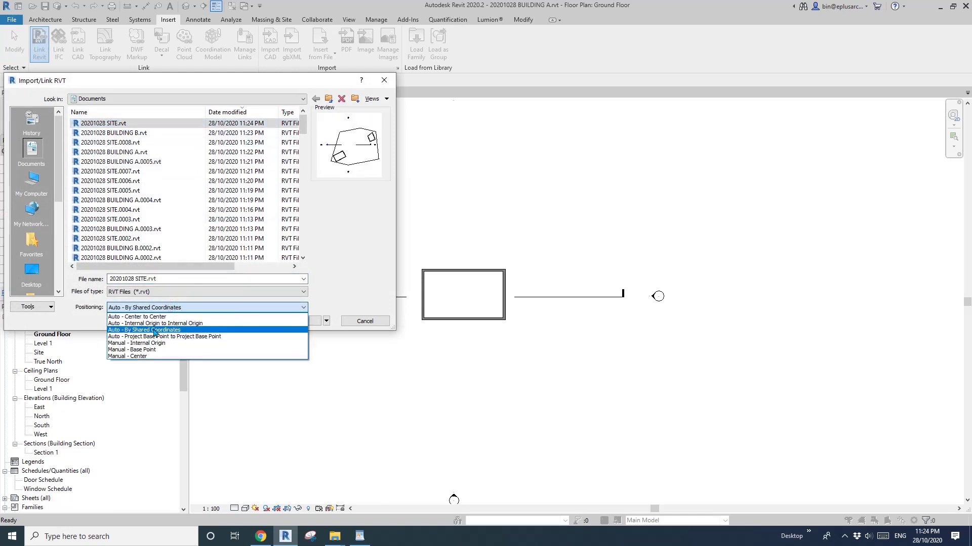
left_click(155, 329)
left_click(300, 322)
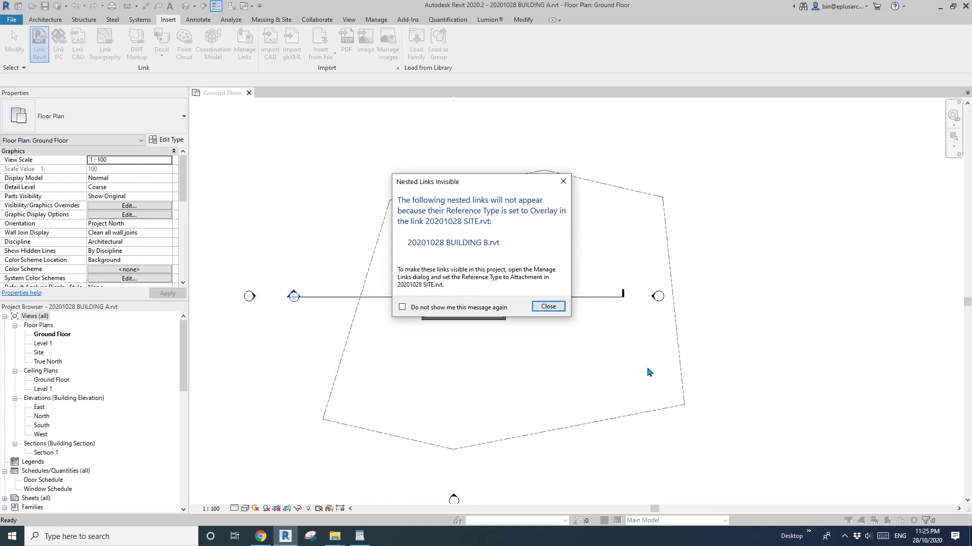
Dismiss the nested links notice and inspect how the linked 20201028 SITE.rvt boundary sits around Building A in the ground floor plan.
left_click(548, 306)
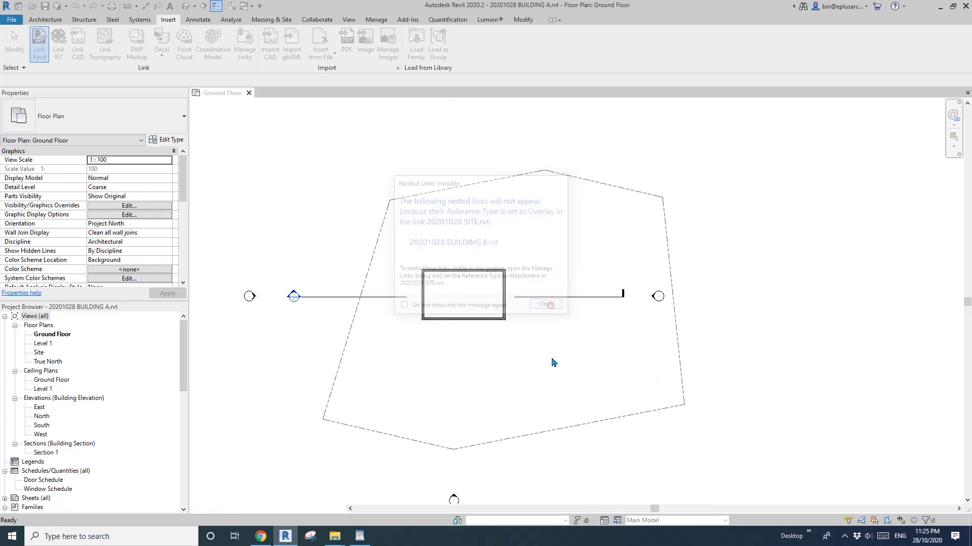
scroll(522, 211, "down", 3)
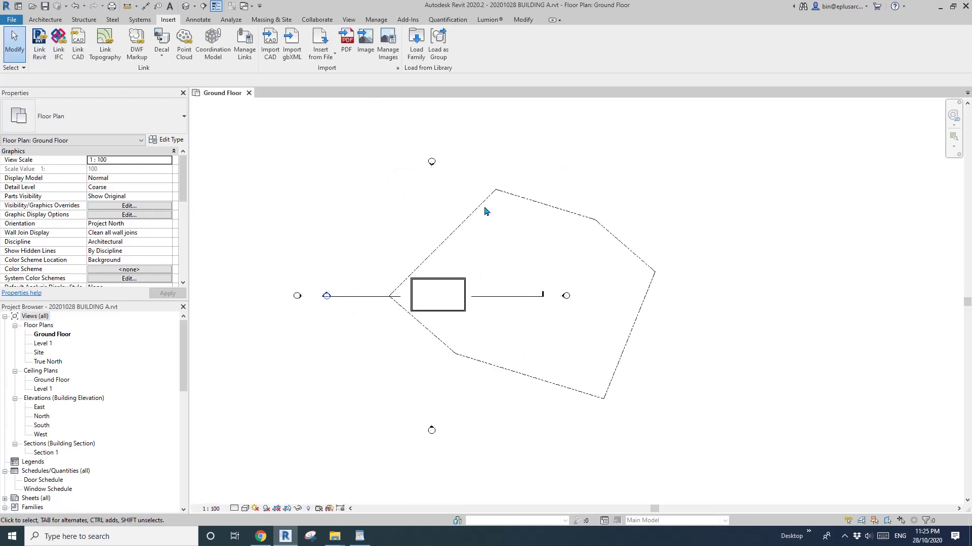
left_click(483, 205)
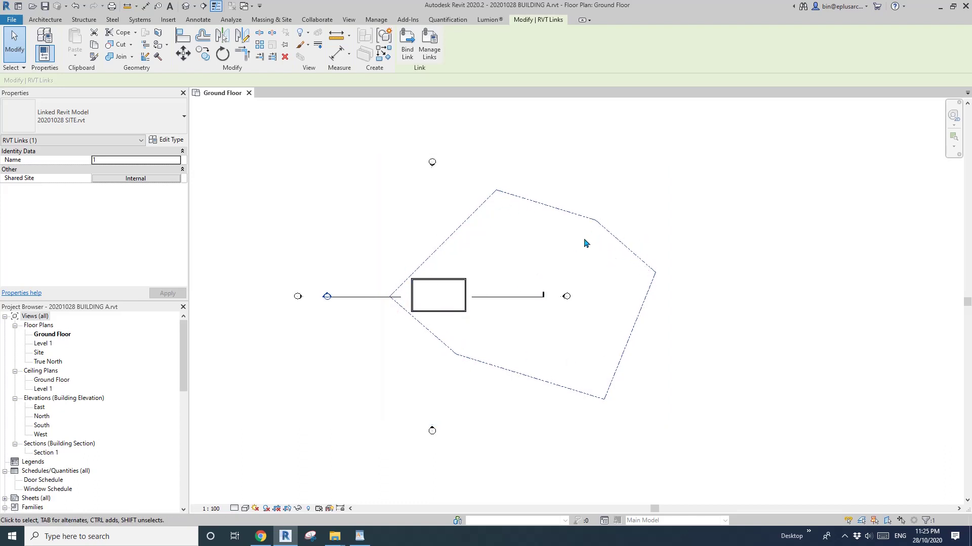
left_click(562, 279)
left_click(571, 282)
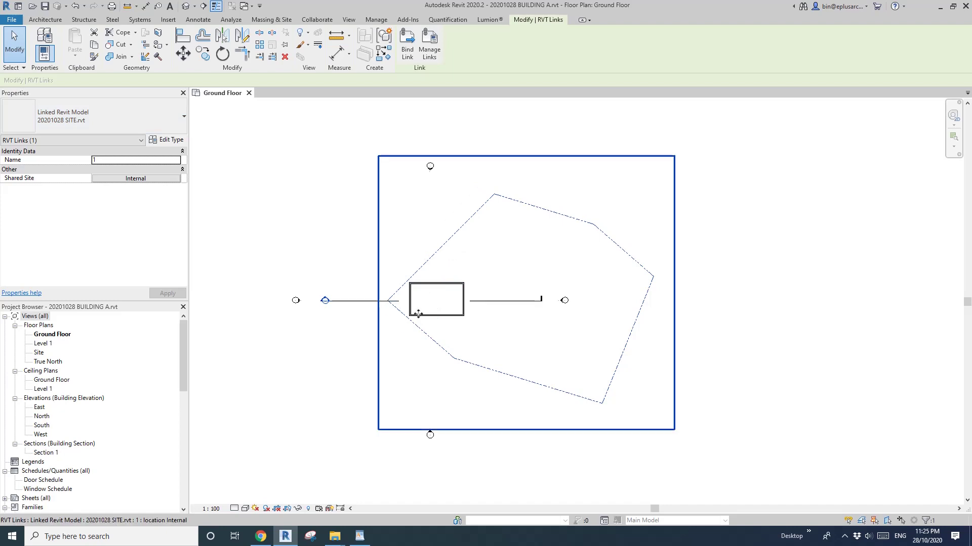
left_click(480, 382)
middle_click_drag(437, 383, 495, 380)
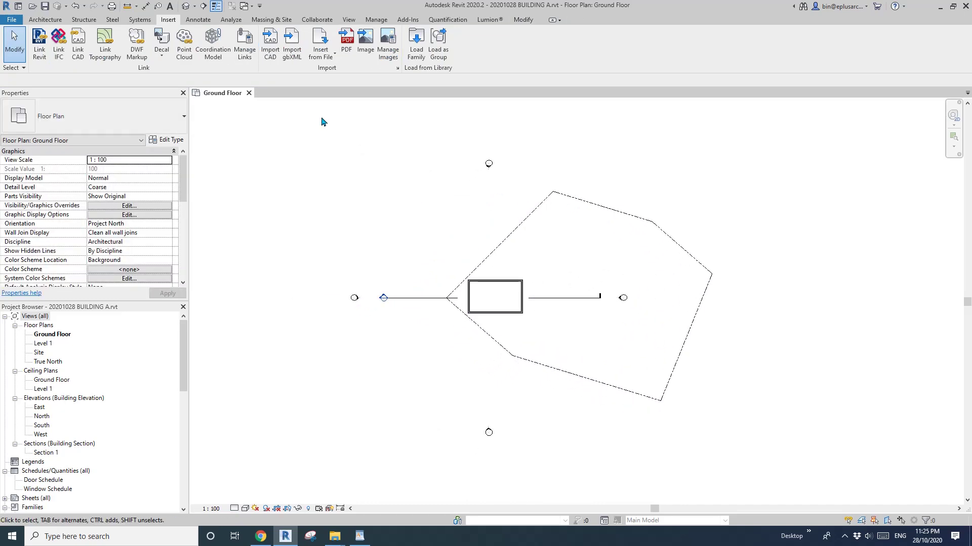
scroll(457, 199, "up", 3)
middle_click_drag(441, 195, 465, 197)
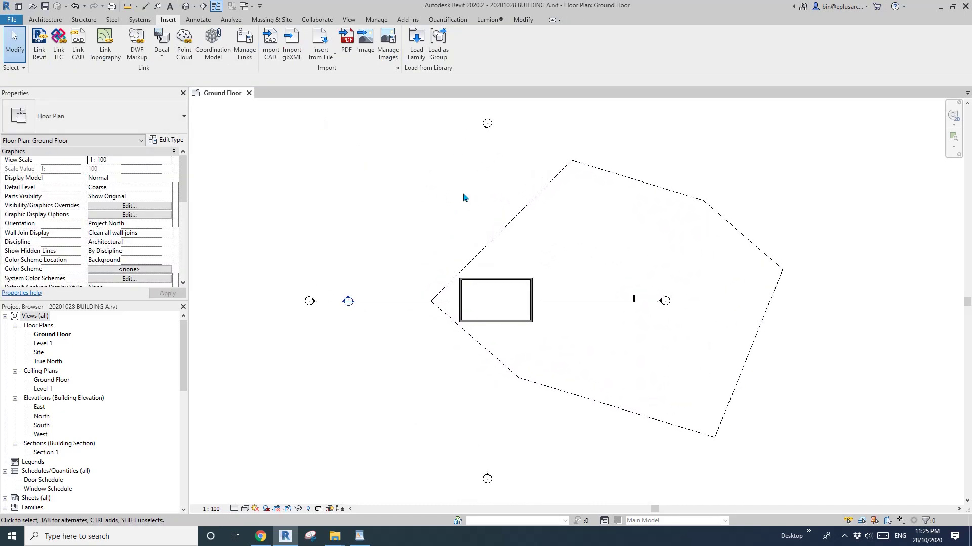
Try to close the Building A model from its ground floor plan and save its changes.
left_click(249, 92)
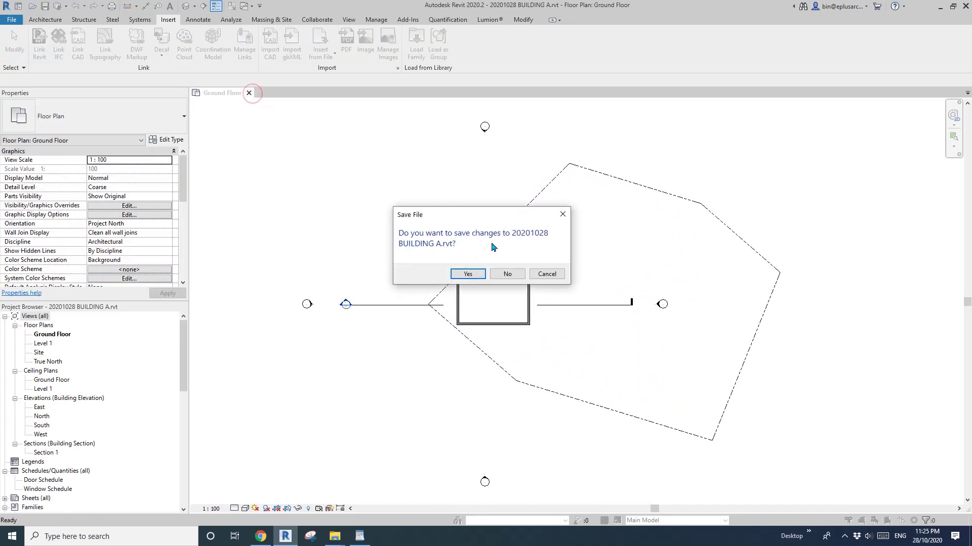
left_click(466, 272)
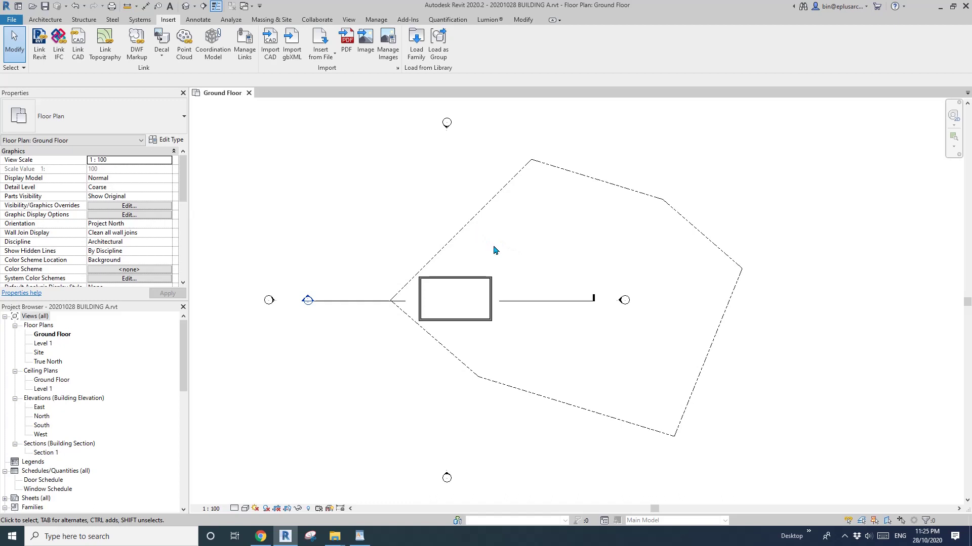
scroll(515, 256, "up", 2)
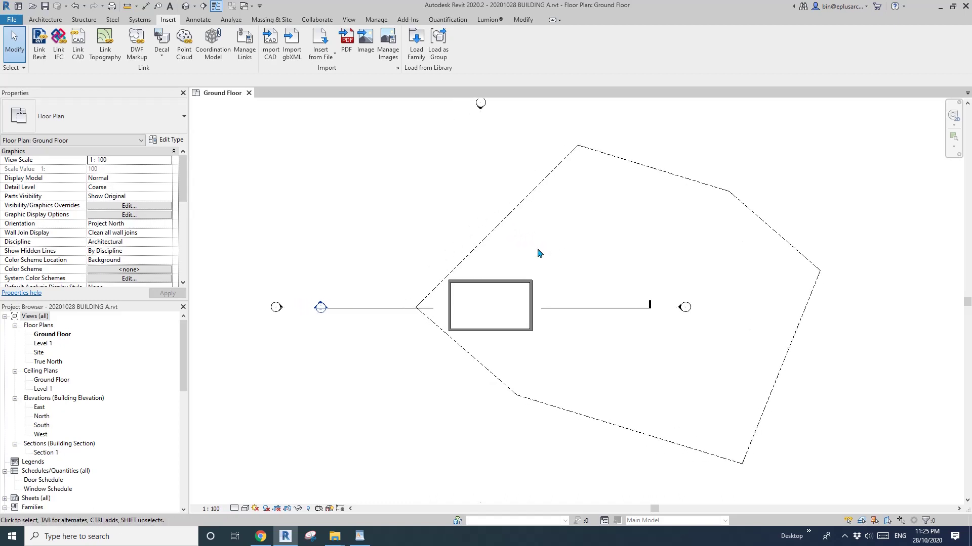
middle_click_drag(538, 253, 534, 246)
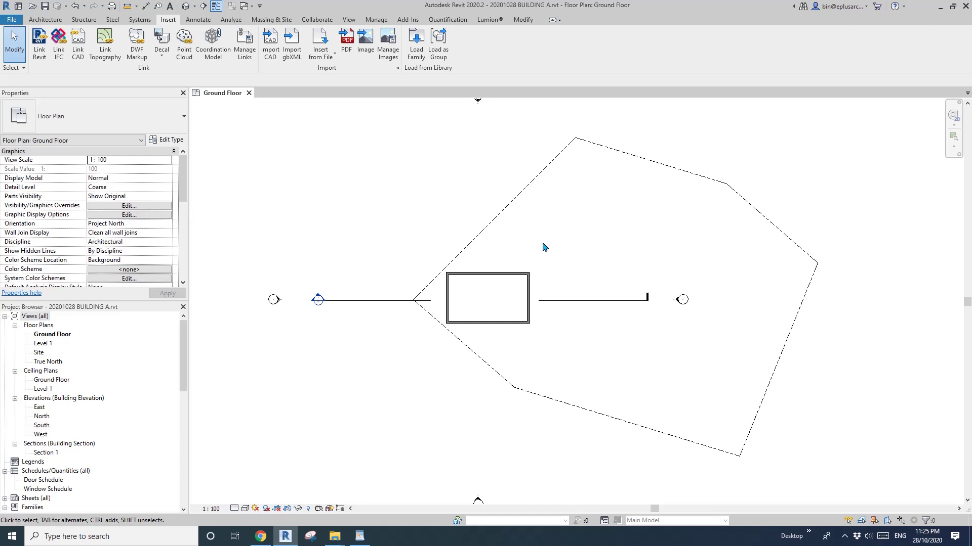
middle_click_drag(561, 253, 587, 259)
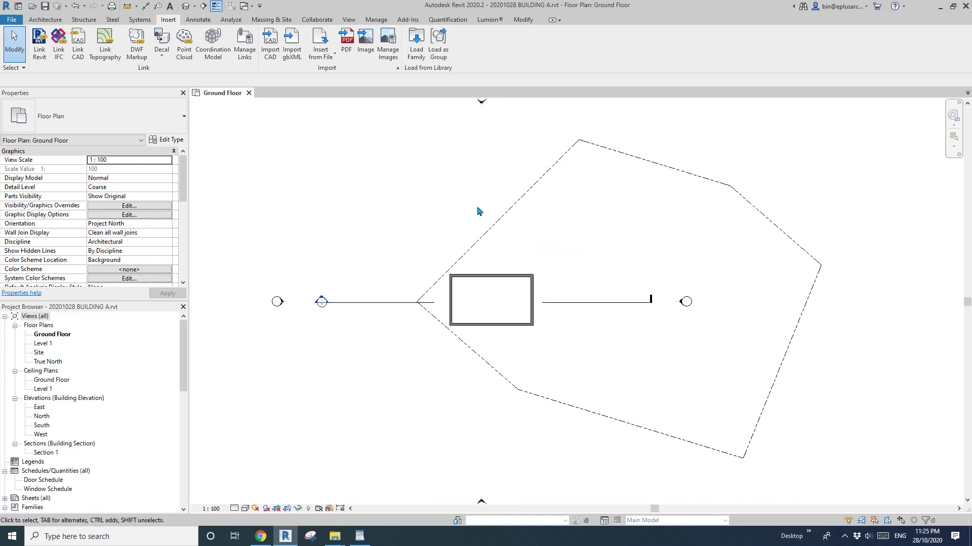